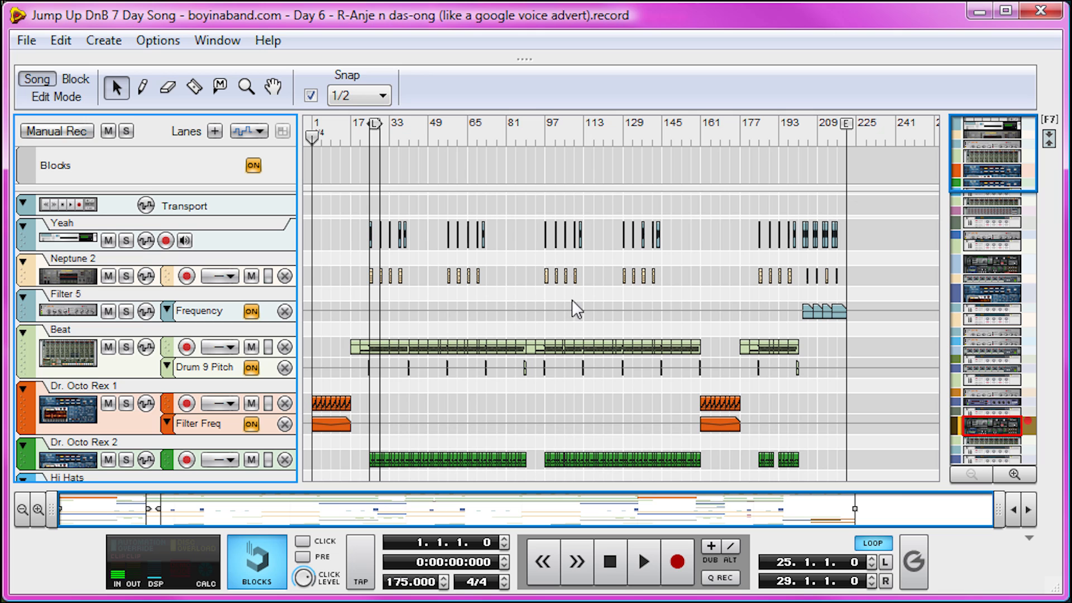
# Zoom the arrangement in to the opening bars and inspect the Beat clip at bar 21 in the note editor
pyautogui.moveTo(995, 509); pyautogui.dragTo(251, 510)
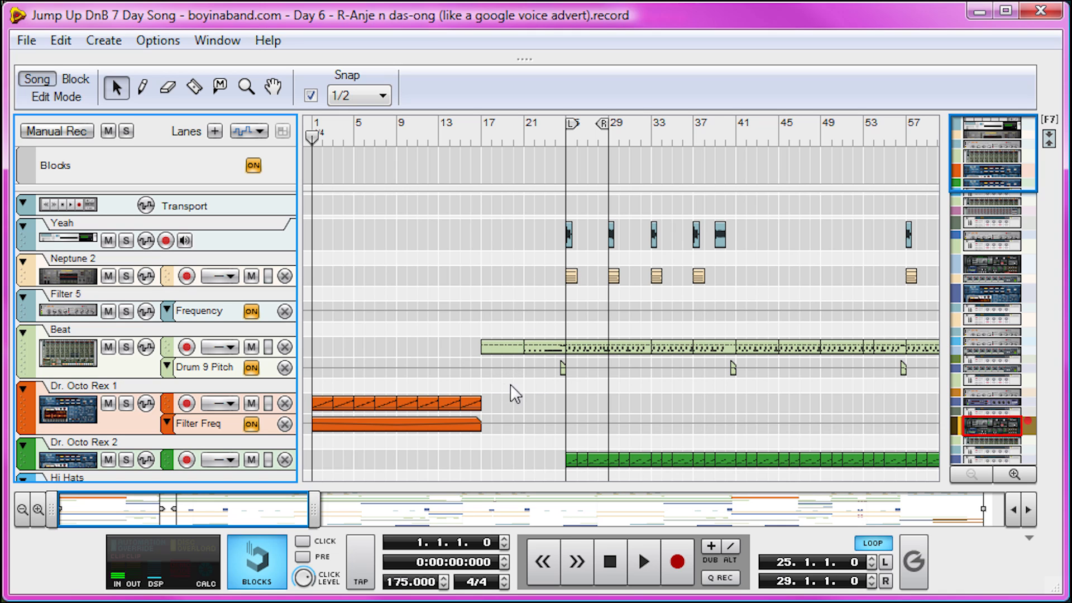
pyautogui.doubleClick(543, 344)
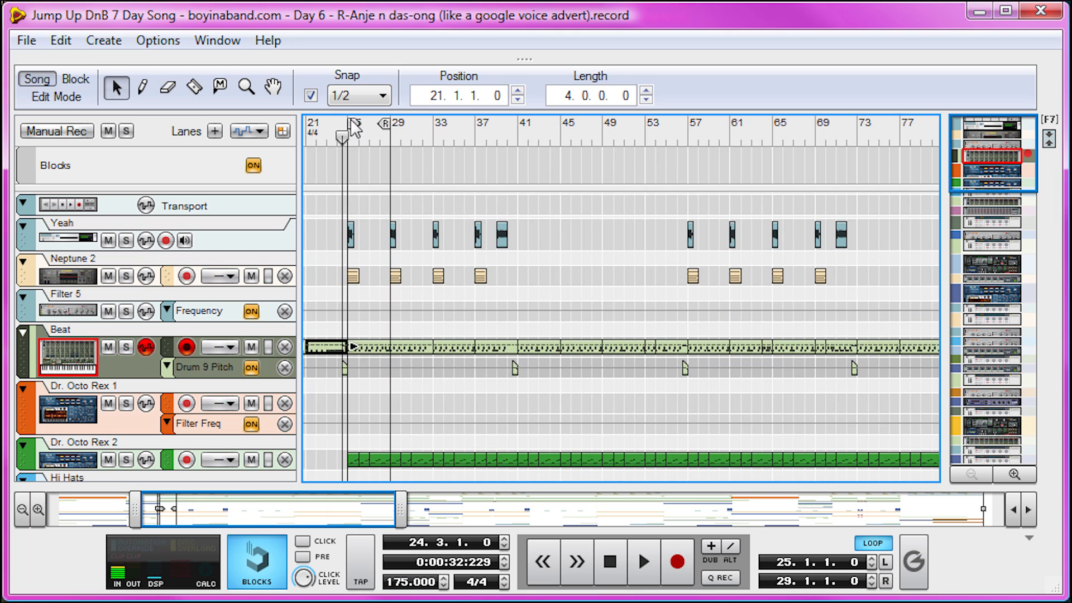
pyautogui.moveTo(358, 136); pyautogui.dragTo(347, 135)
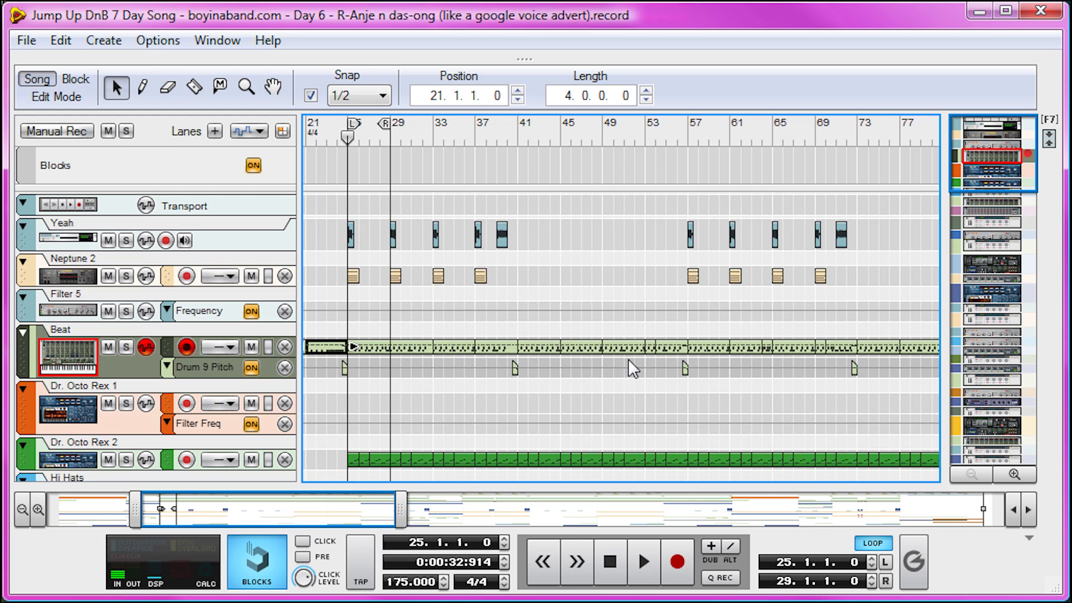
pyautogui.moveTo(366, 501); pyautogui.dragTo(225, 504)
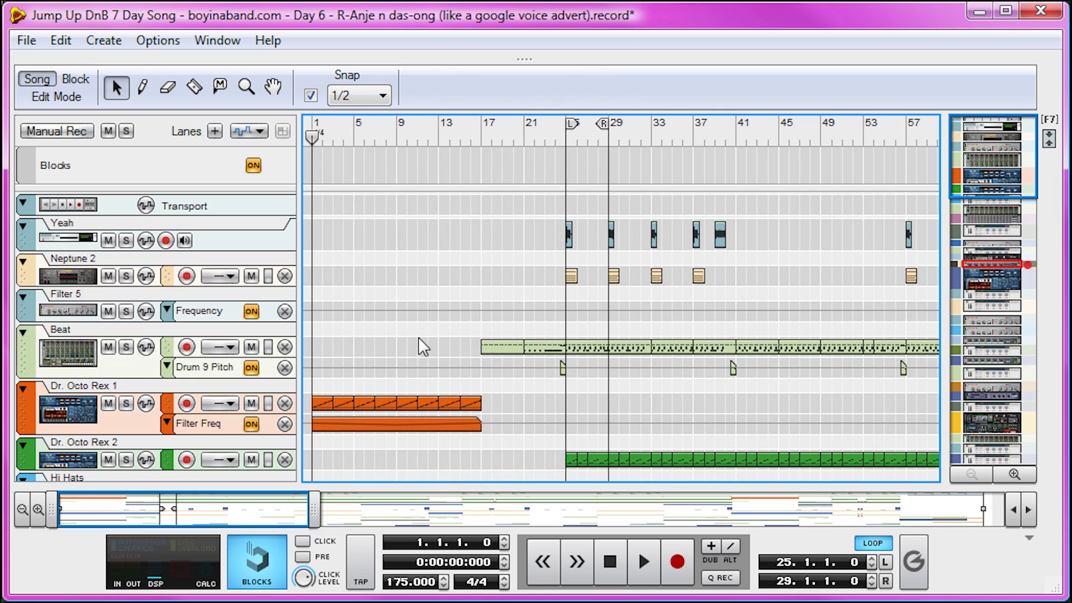
# Move the song position through the intro and extend the right loop locator to bar 41
pyautogui.click(348, 139)
pyautogui.click(439, 140)
pyautogui.moveTo(439, 139); pyautogui.dragTo(672, 140)
pyautogui.moveTo(263, 505); pyautogui.dragTo(357, 505)
pyautogui.moveTo(362, 125); pyautogui.dragTo(489, 149)
# Walk the song position through the rest of the arrangement, pointing out bars 72, 97, 162 and 212
pyautogui.click(509, 136)
pyautogui.click(485, 148)
pyautogui.click(519, 142)
pyautogui.moveTo(523, 161); pyautogui.dragTo(829, 132)
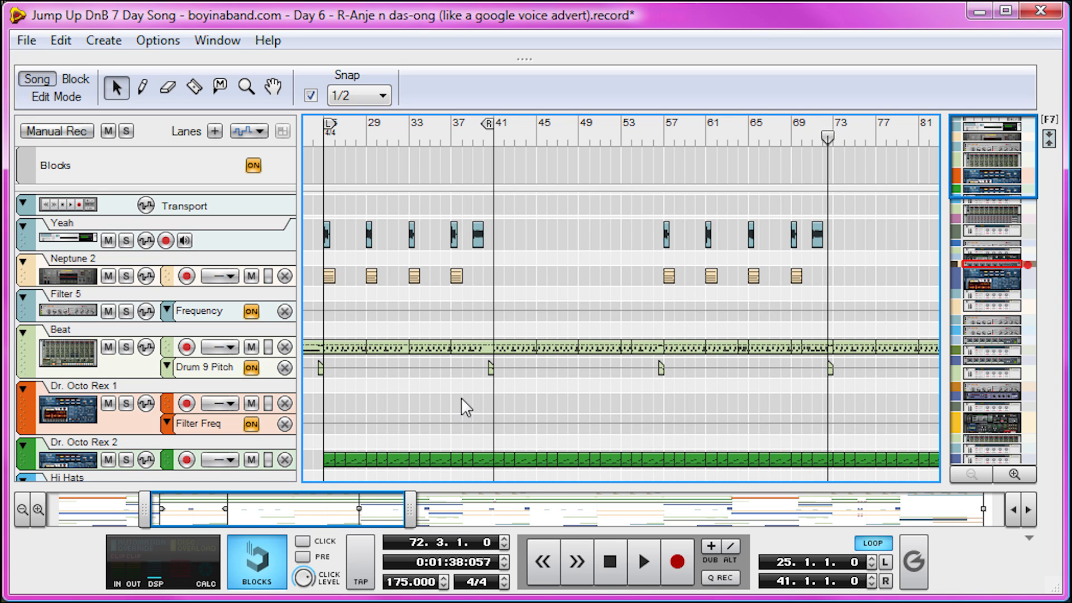
pyautogui.moveTo(324, 489); pyautogui.dragTo(472, 486)
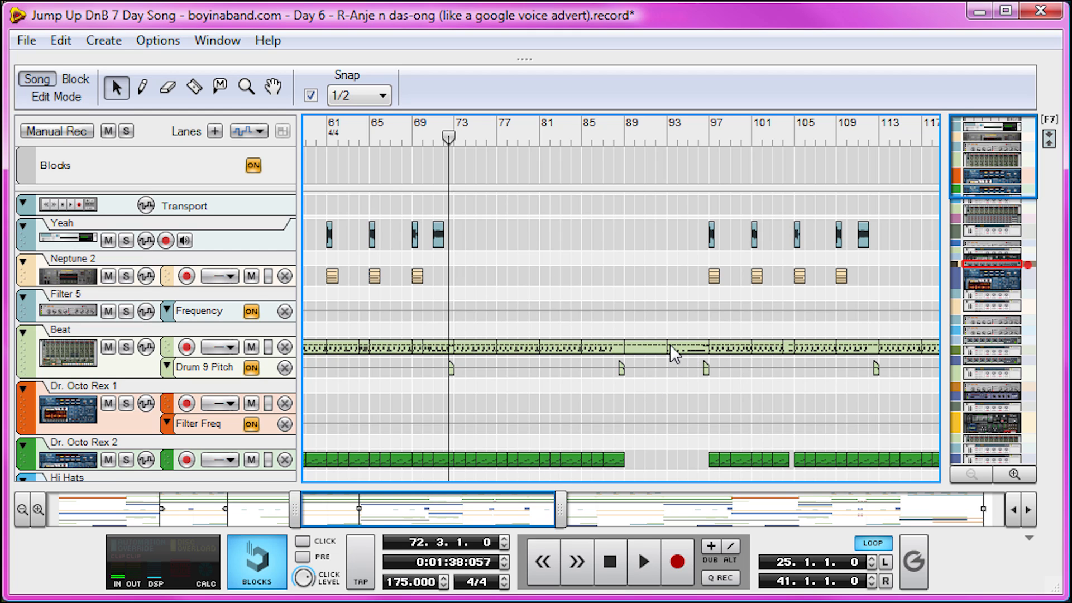
pyautogui.click(706, 140)
pyautogui.moveTo(706, 138)
pyautogui.mouseDown()
pyautogui.moveTo(954, 140)
pyautogui.moveTo(565, 156)
pyautogui.moveTo(976, 172)
pyautogui.moveTo(742, 192)
pyautogui.moveTo(725, 209)
pyautogui.mouseUp()
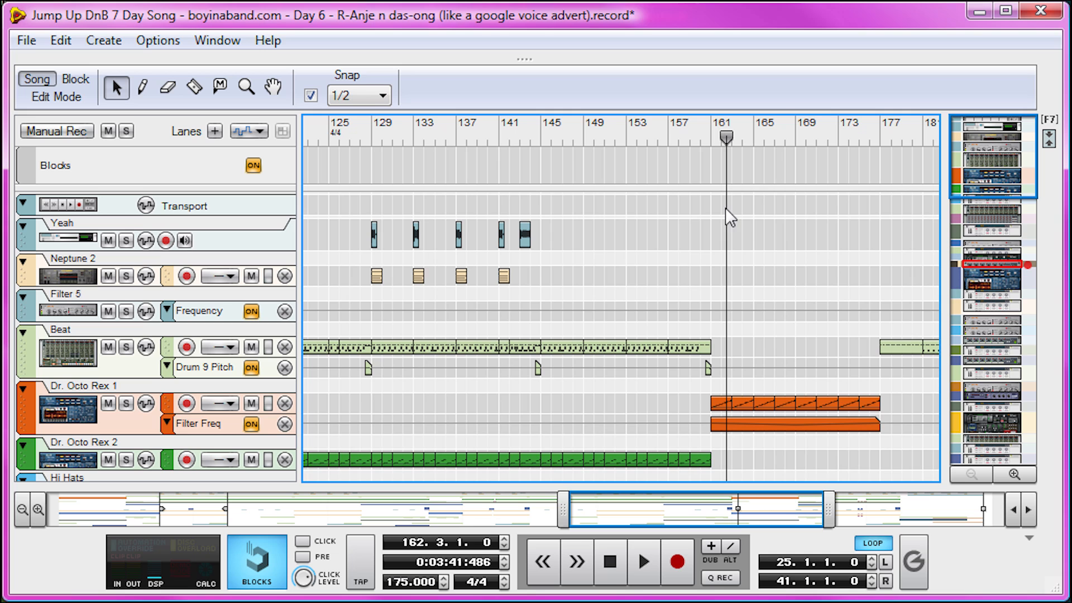
pyautogui.moveTo(726, 137)
pyautogui.mouseDown()
pyautogui.moveTo(793, 136)
pyautogui.moveTo(869, 177)
pyautogui.moveTo(955, 176)
pyautogui.moveTo(283, 167)
pyautogui.moveTo(780, 159)
pyautogui.moveTo(759, 183)
pyautogui.moveTo(960, 181)
pyautogui.moveTo(760, 206)
pyautogui.moveTo(820, 211)
pyautogui.mouseUp()
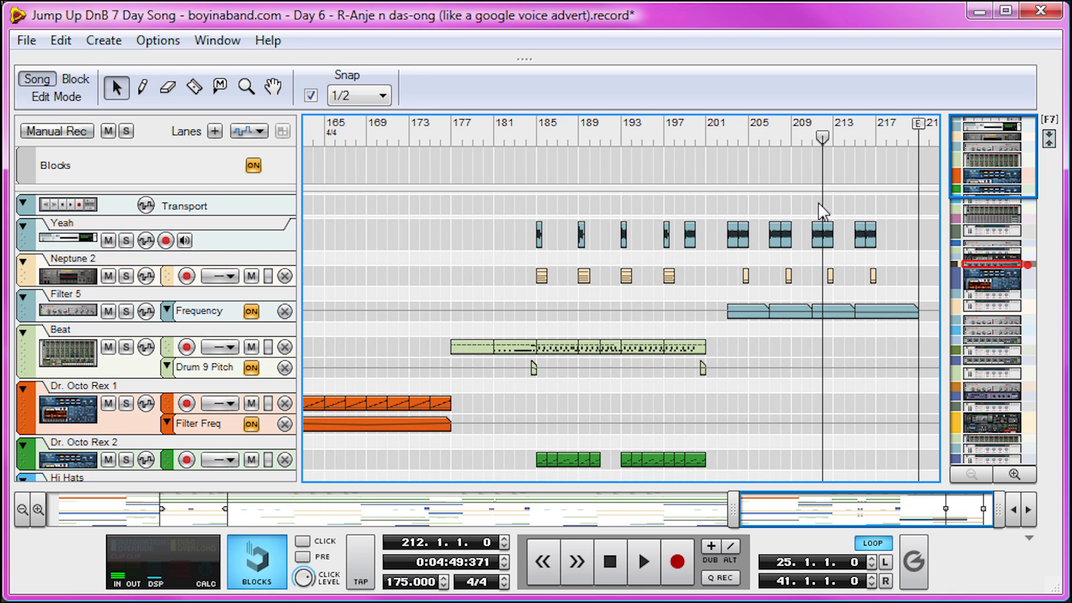
# Return the song position to bar 1, play the first two bars and stop
pyautogui.moveTo(886, 506); pyautogui.dragTo(284, 514)
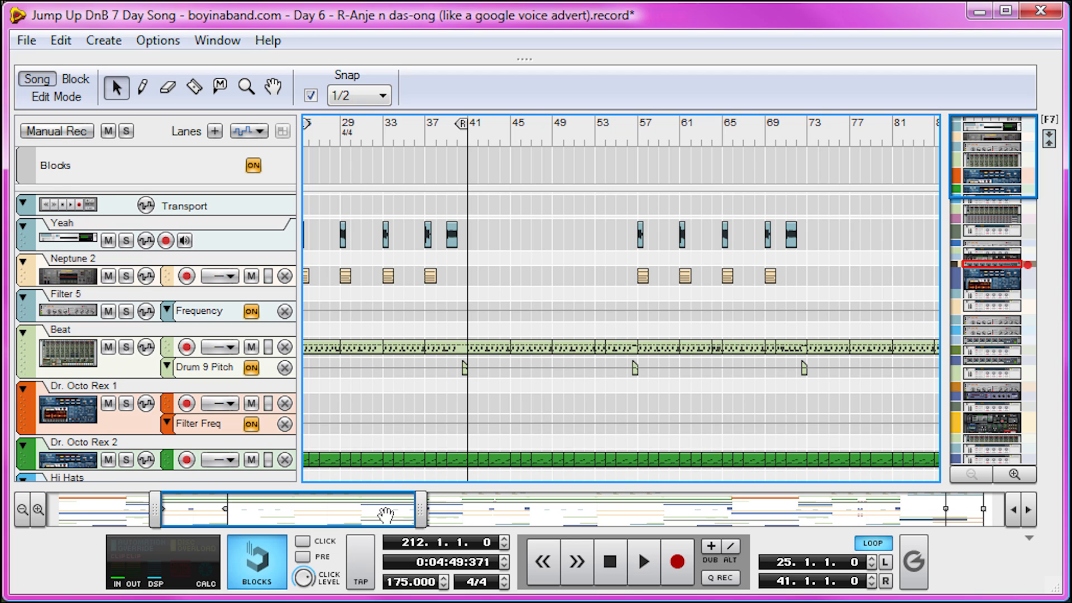
pyautogui.moveTo(359, 511); pyautogui.dragTo(149, 509)
pyautogui.press('KP_Decimal')
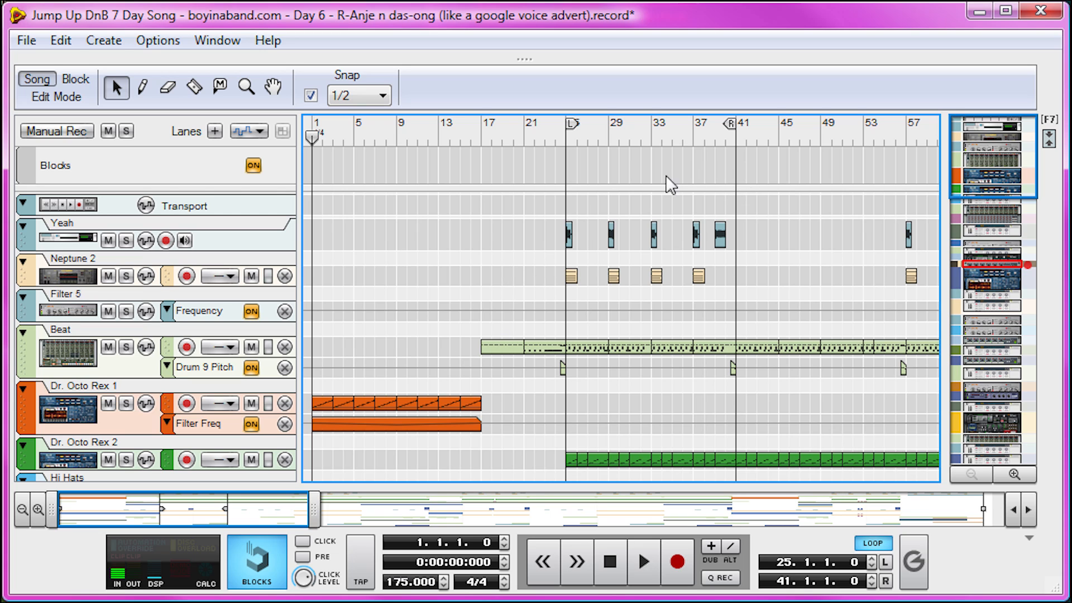
pyautogui.press('space')
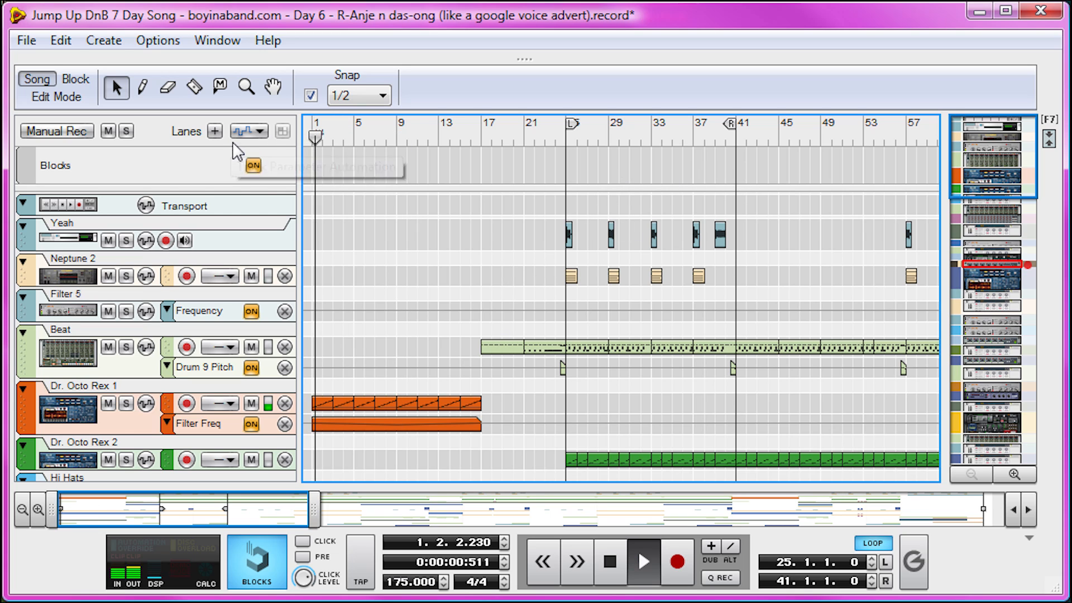
pyautogui.press('space')
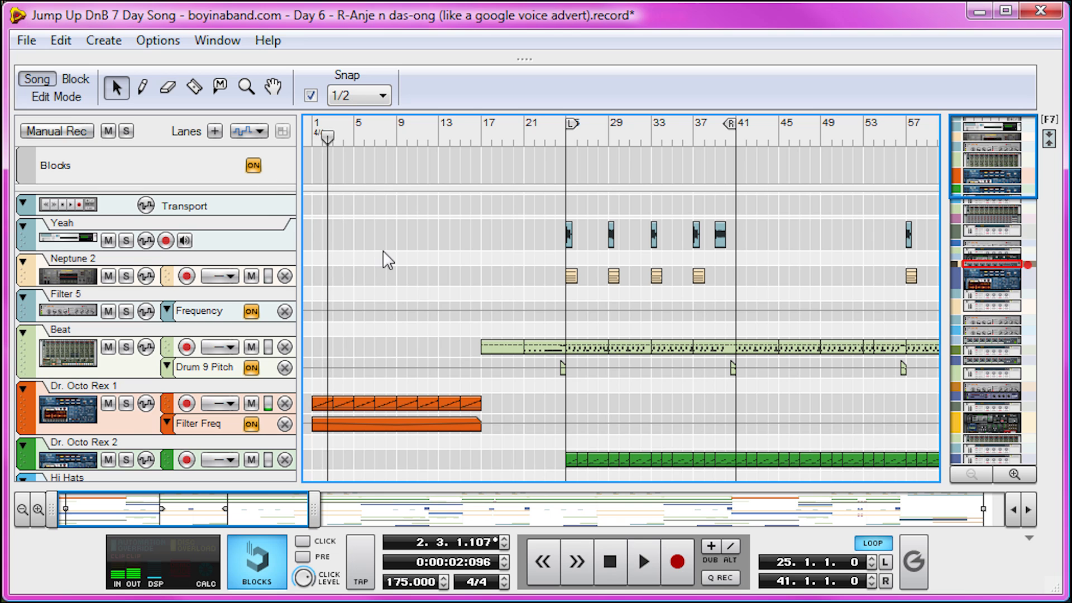
# Examine the intro's pad, filter, piano and drum clips, selecting the FX clip at bar 1
pyautogui.scroll(-10, 434, 290)
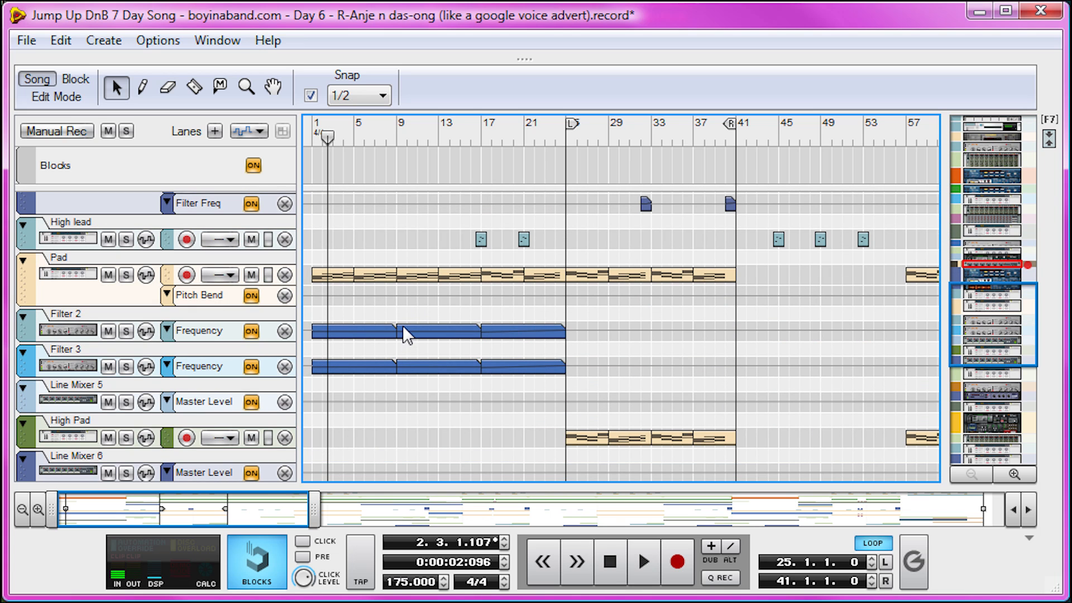
pyautogui.scroll(-10, 467, 307)
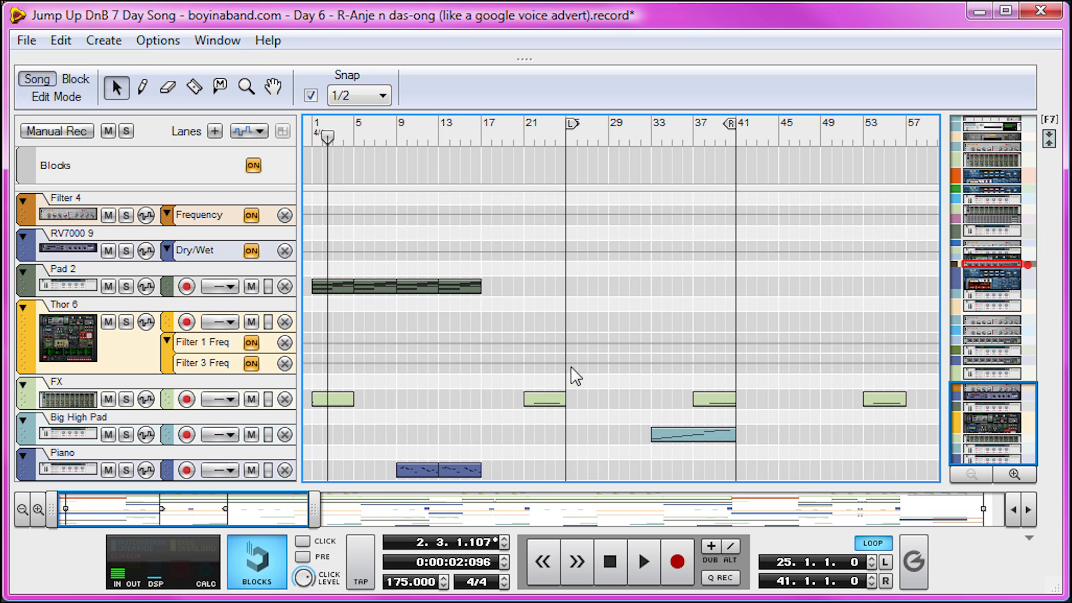
pyautogui.click(337, 400)
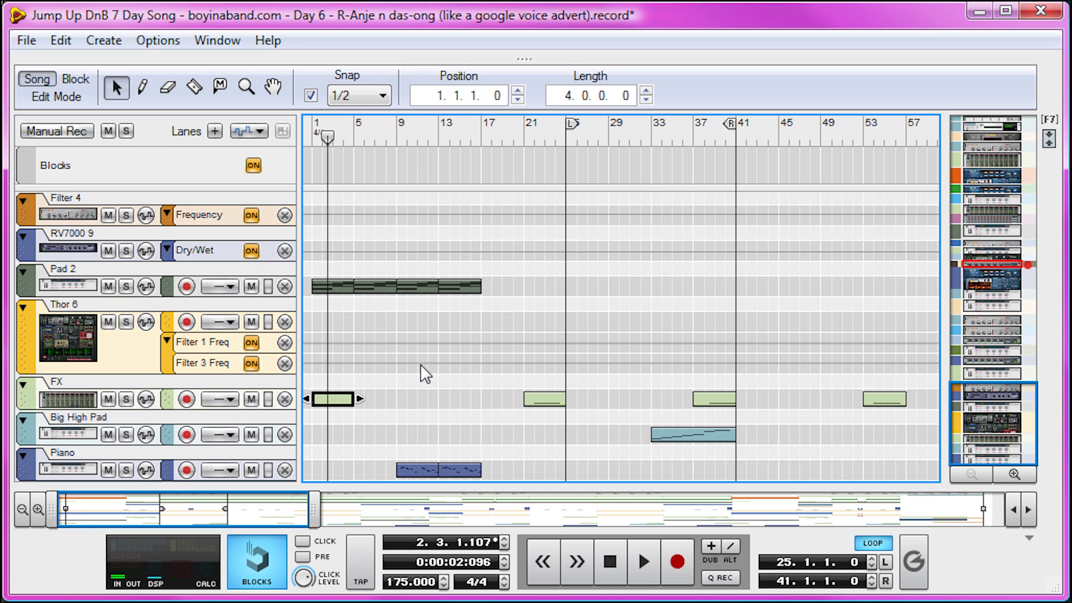
pyautogui.scroll(5, 443, 349)
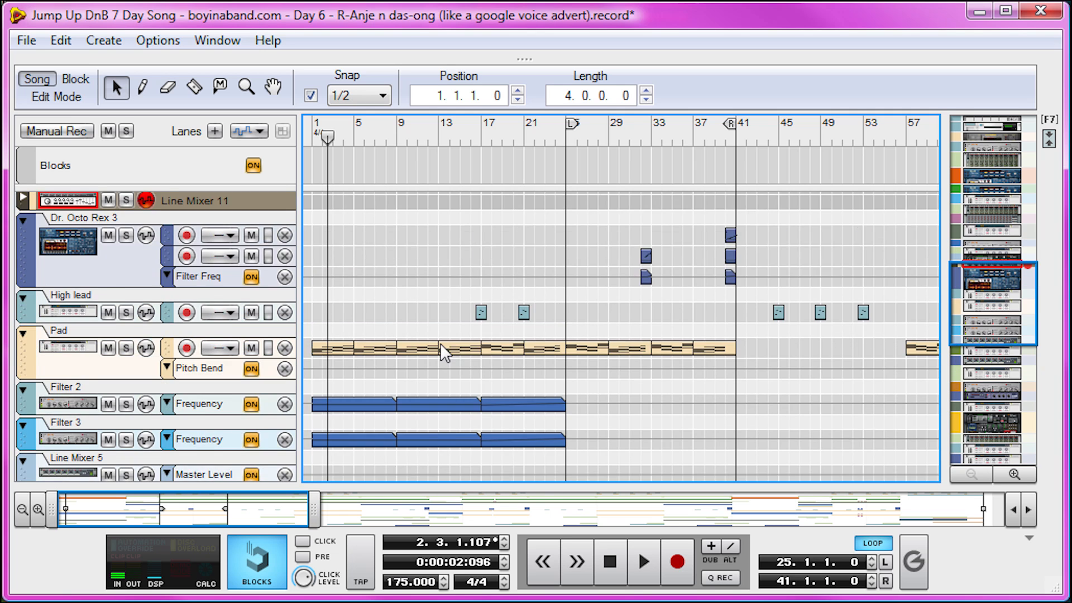
pyautogui.scroll(-12, 440, 342)
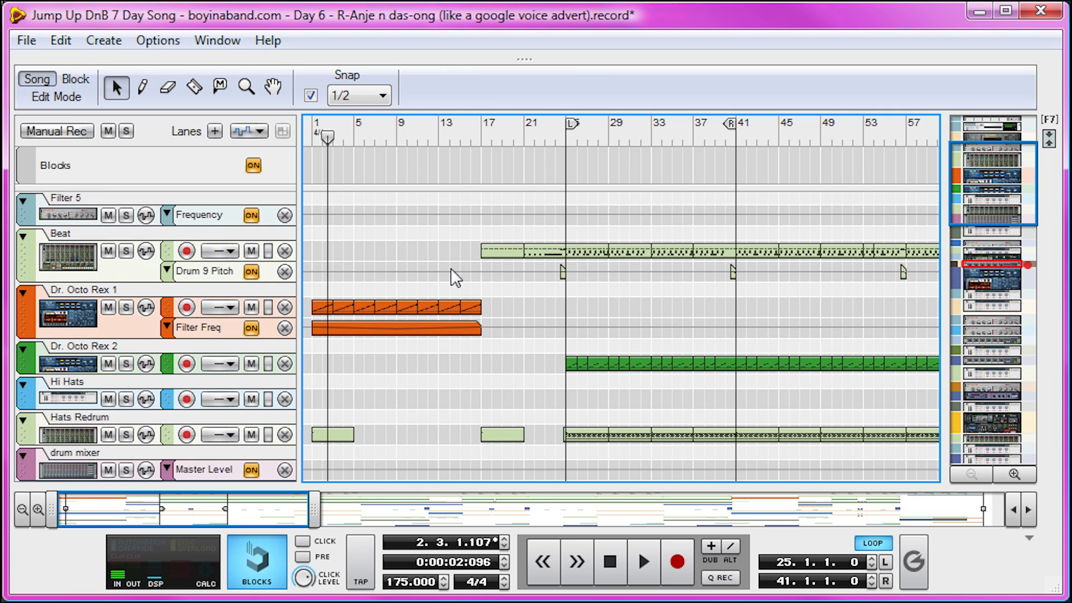
# Set the song position to bar 17 and examine which tracks play in the build-up up to bar 25
pyautogui.click(484, 130)
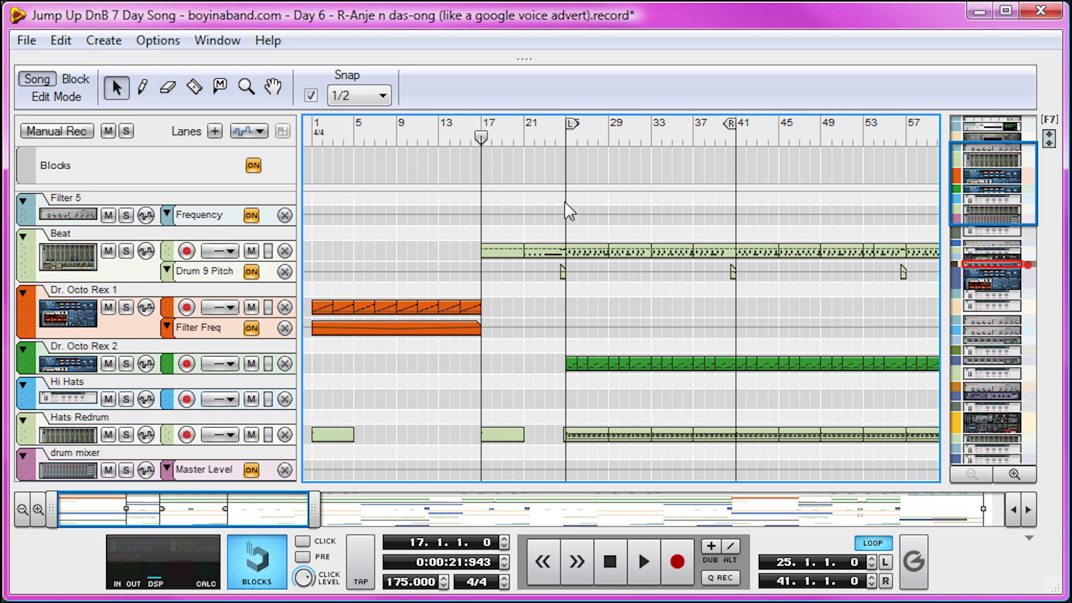
pyautogui.scroll(-6, 565, 201)
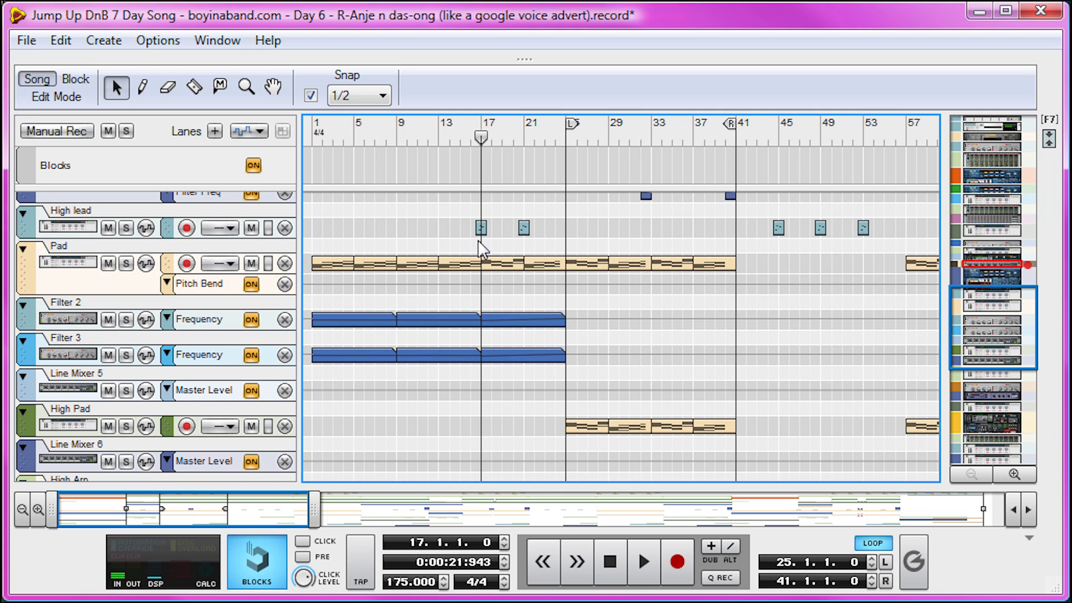
pyautogui.scroll(-5, 517, 300)
pyautogui.scroll(4, 517, 300)
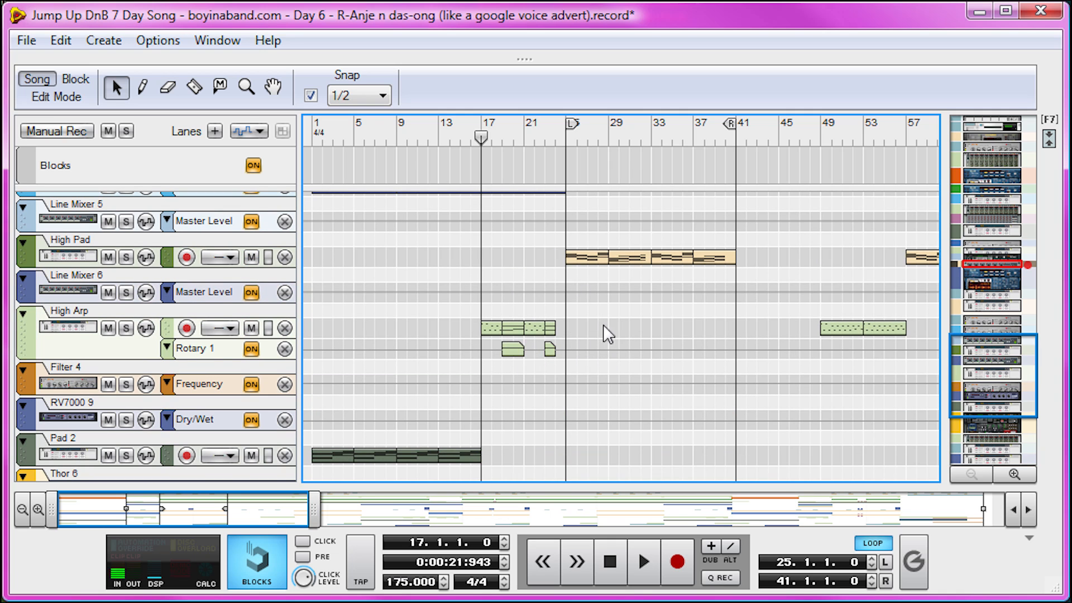
pyautogui.scroll(10, 594, 325)
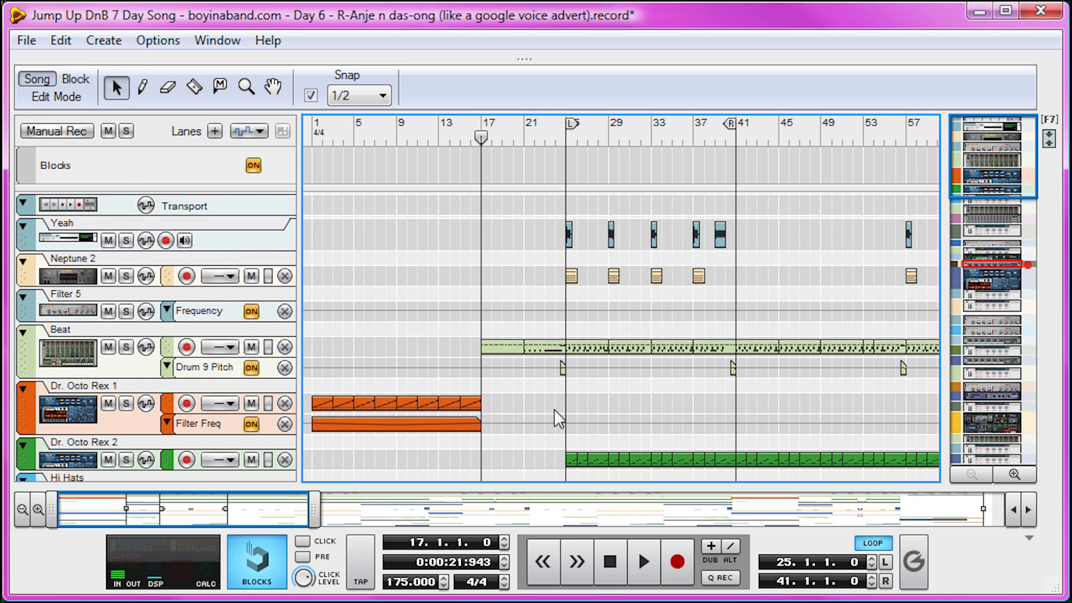
pyautogui.scroll(-5, 519, 421)
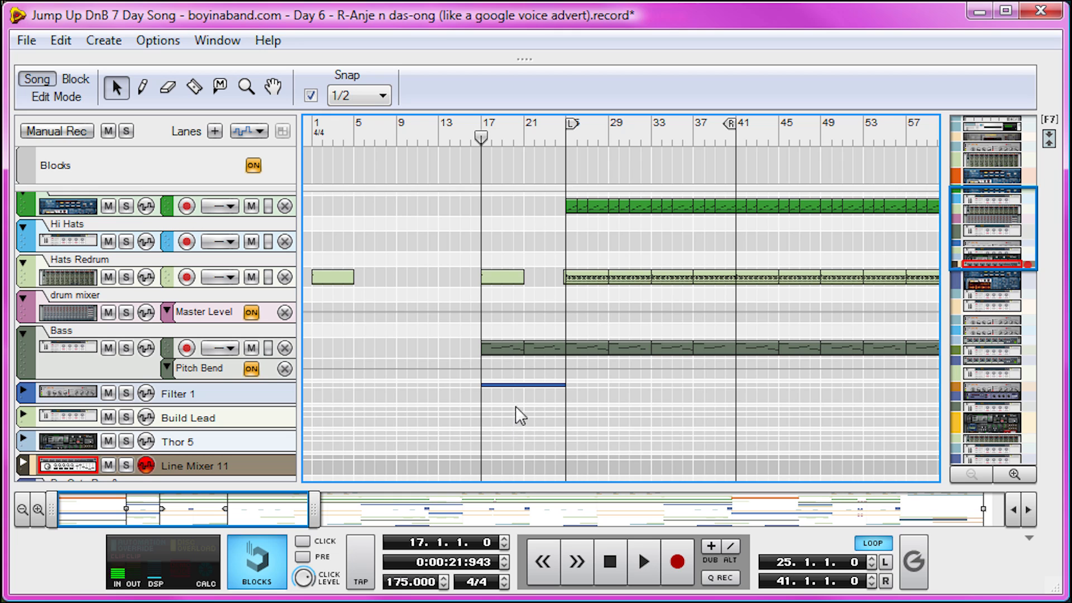
# Expand the Filter 1 track, then select its Frequency automation clip at bar 17 and the FX clip at bar 21
pyautogui.click(25, 392)
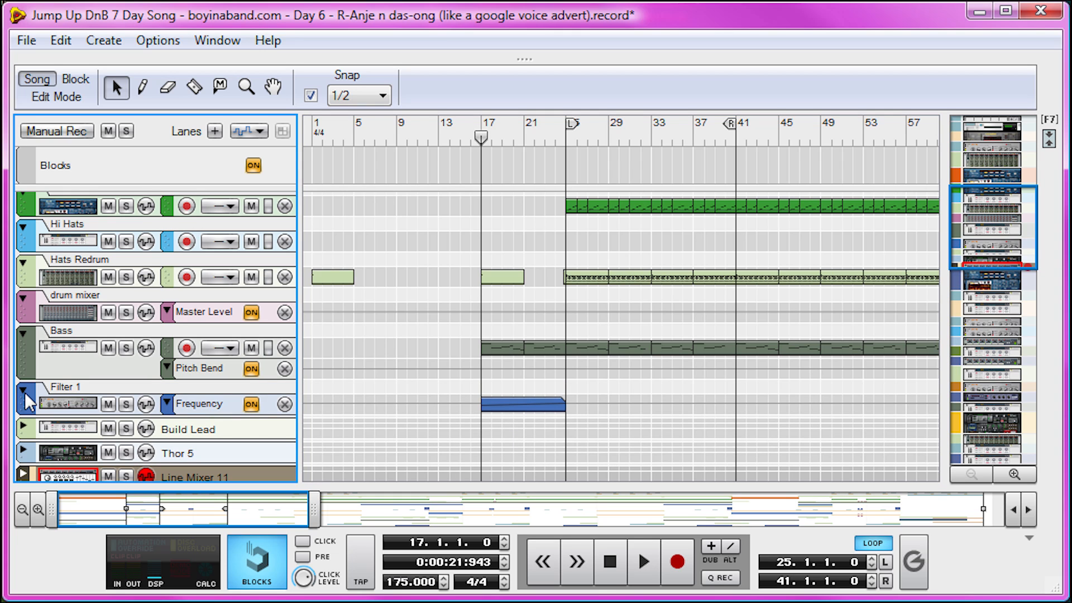
pyautogui.click(518, 407)
pyautogui.scroll(-10, 516, 413)
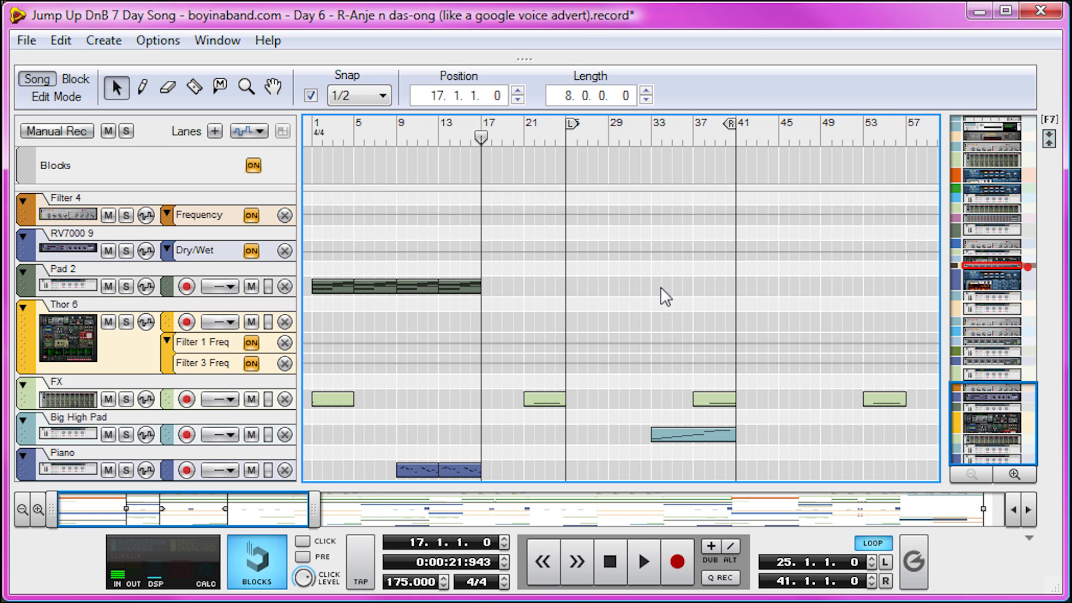
pyautogui.click(547, 400)
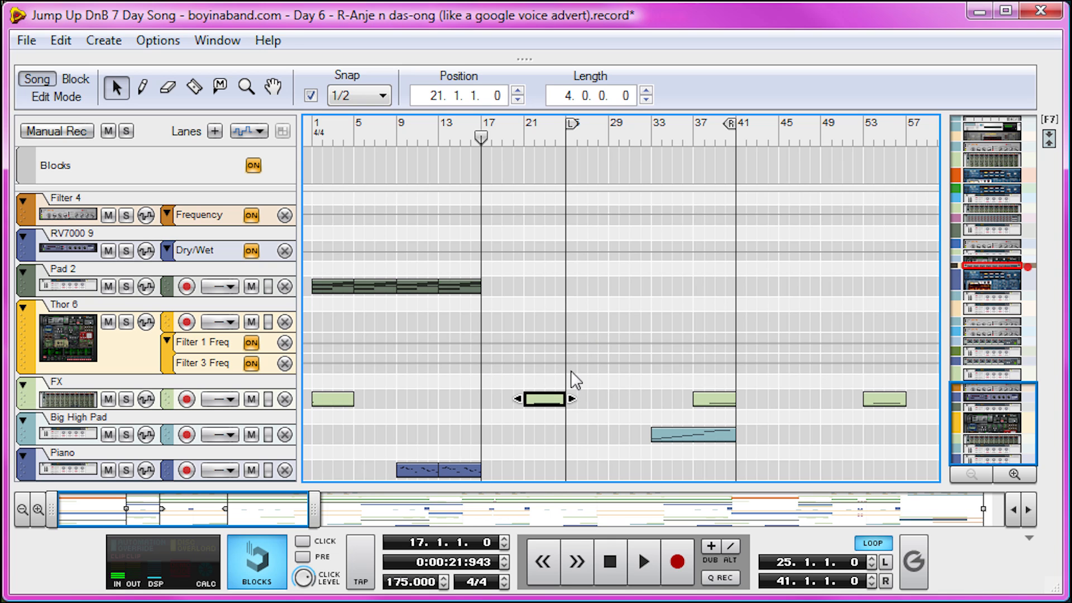
# Play the end of the build-up and stop just before bar 25
pyautogui.scroll(15, 564, 310)
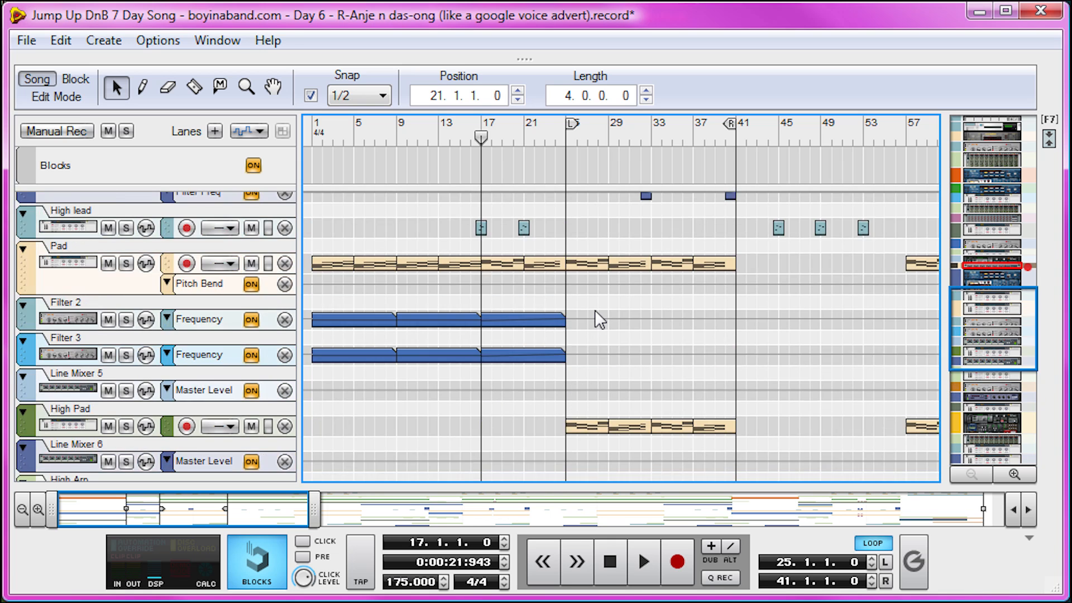
pyautogui.moveTo(519, 126); pyautogui.dragTo(522, 131)
pyautogui.press('space')
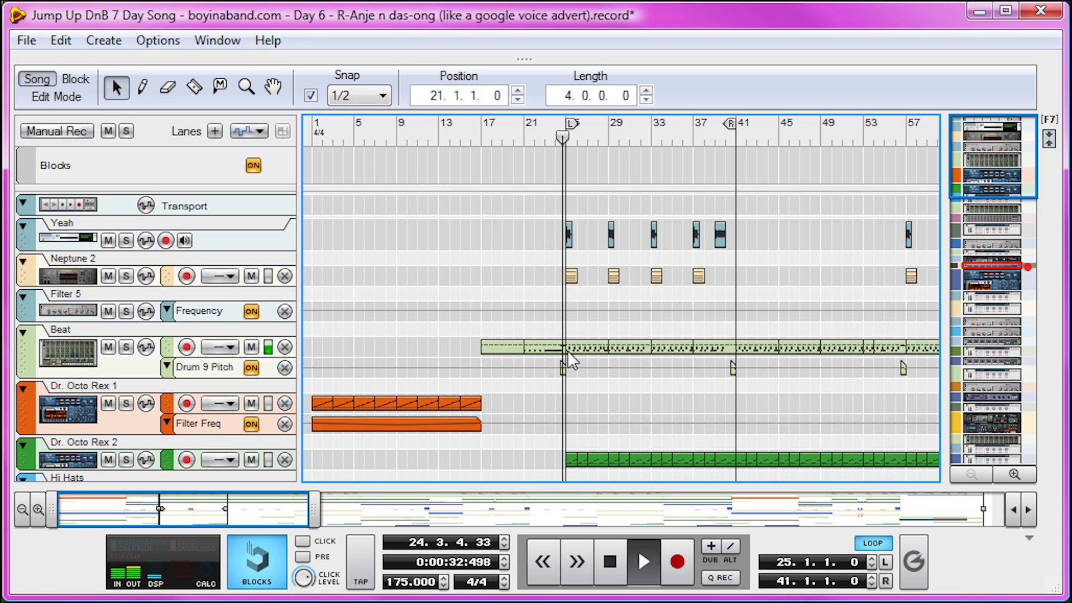
pyautogui.press('space')
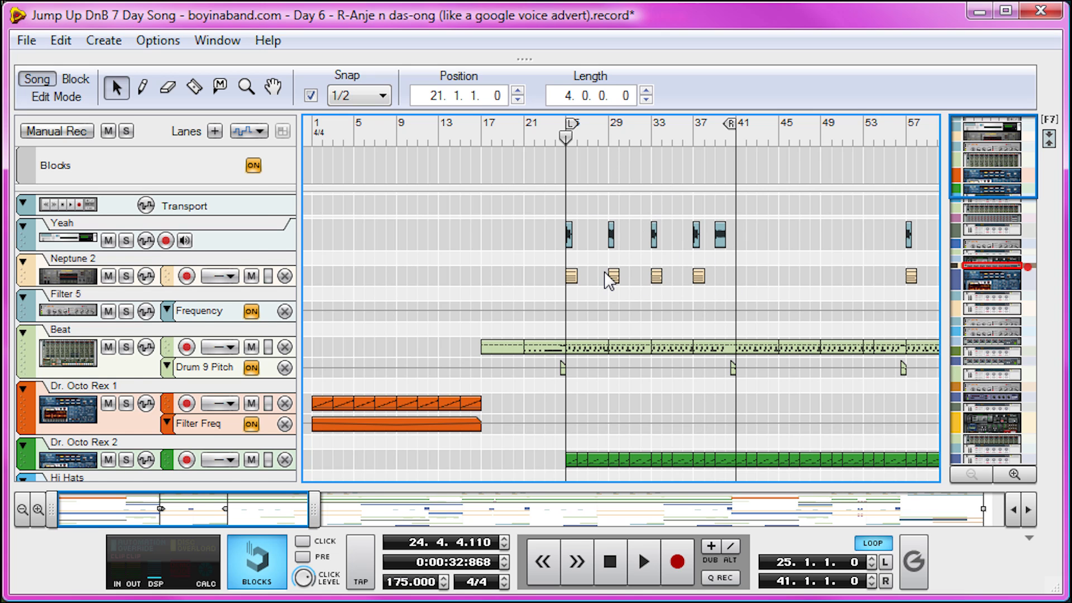
# Examine the drum and bass tracks from bar 25 to 41, selecting the Filter 1 automation clip that precedes them
pyautogui.scroll(-3, 604, 270)
pyautogui.click(590, 362)
pyautogui.moveTo(562, 265); pyautogui.dragTo(738, 309)
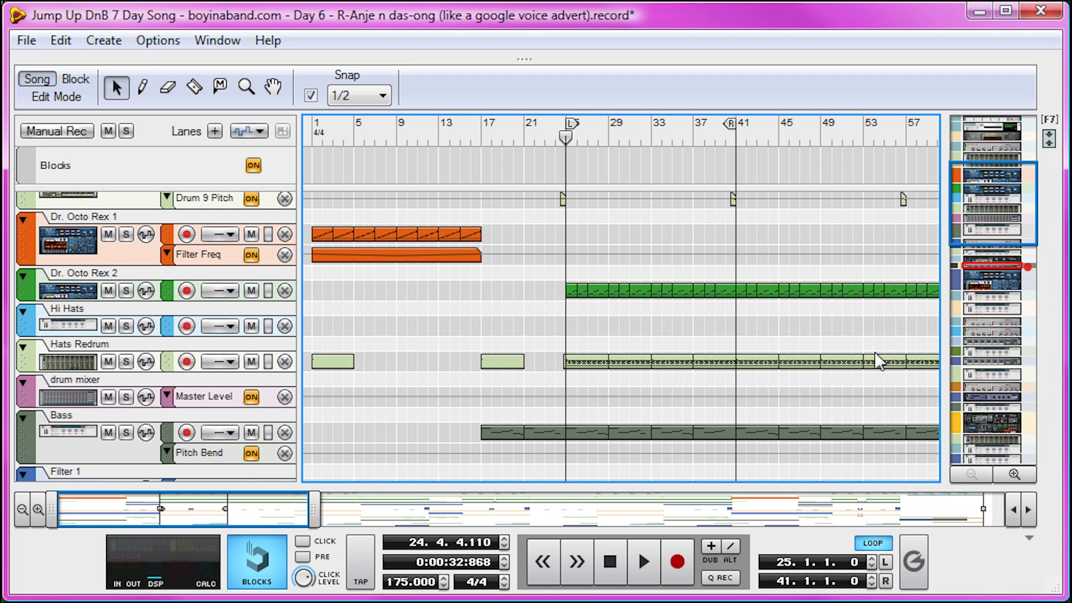
pyautogui.scroll(-3, 726, 359)
pyautogui.click(535, 403)
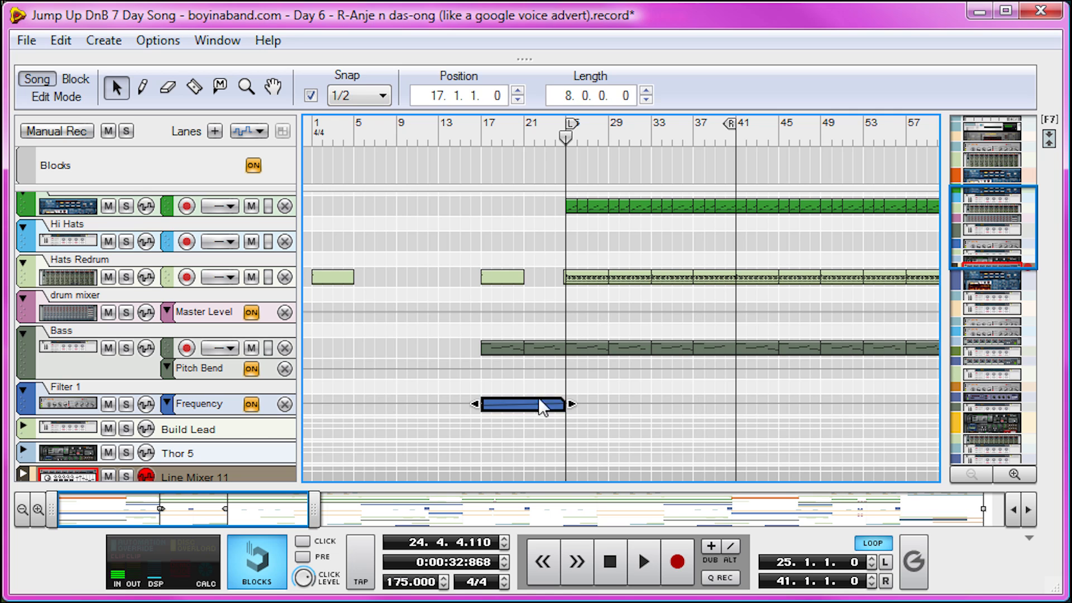
# Select in turn the High Pad clip at bar 25, the FX clip at bar 37 and the Big High Pad clip at bar 33
pyautogui.scroll(-10, 705, 379)
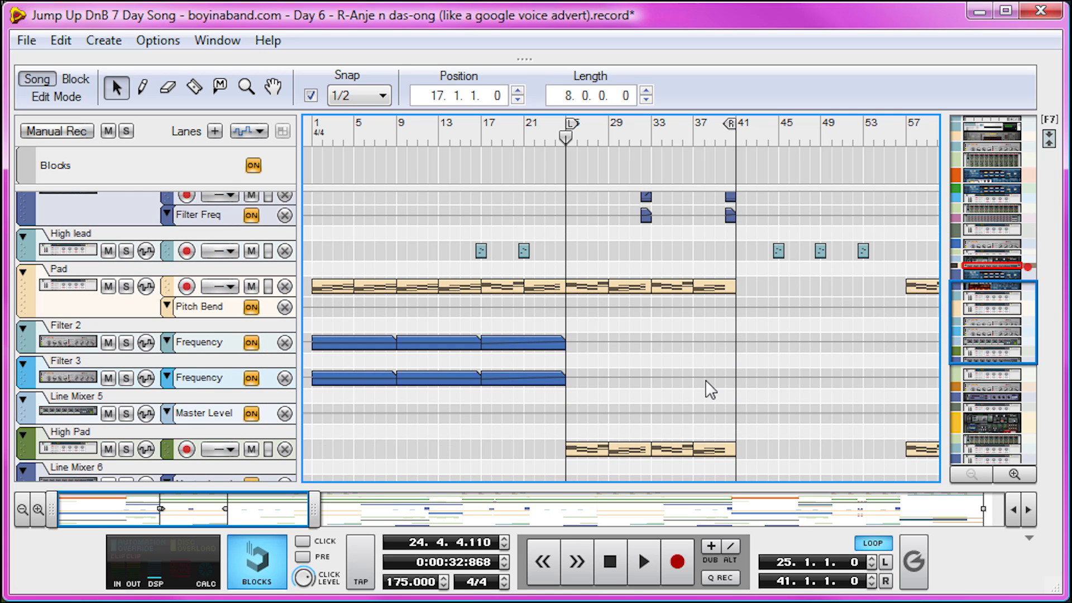
pyautogui.click(604, 452)
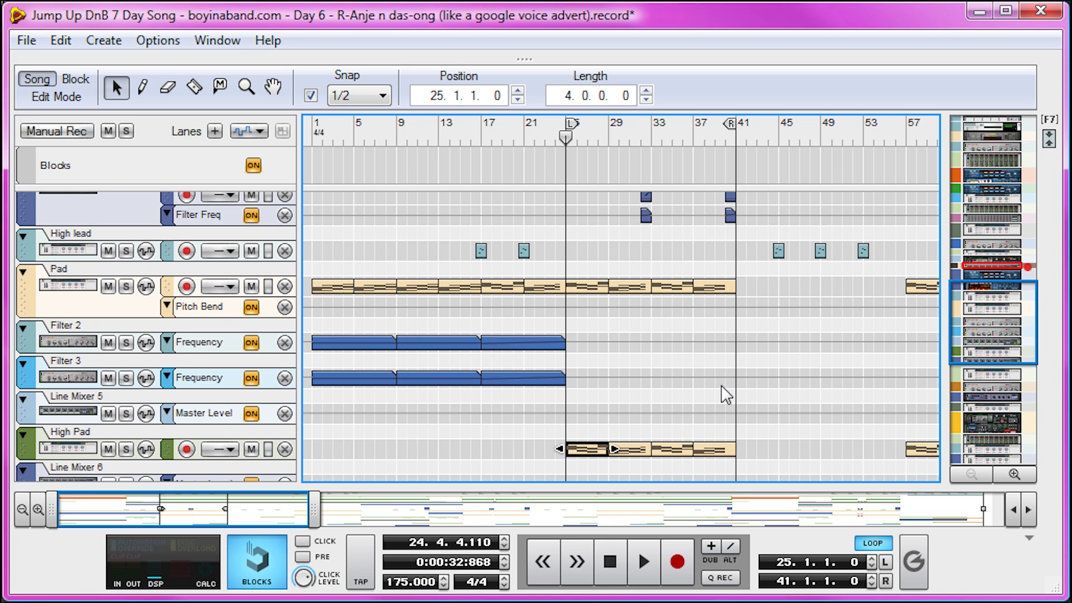
pyautogui.scroll(-5, 722, 385)
pyautogui.click(720, 425)
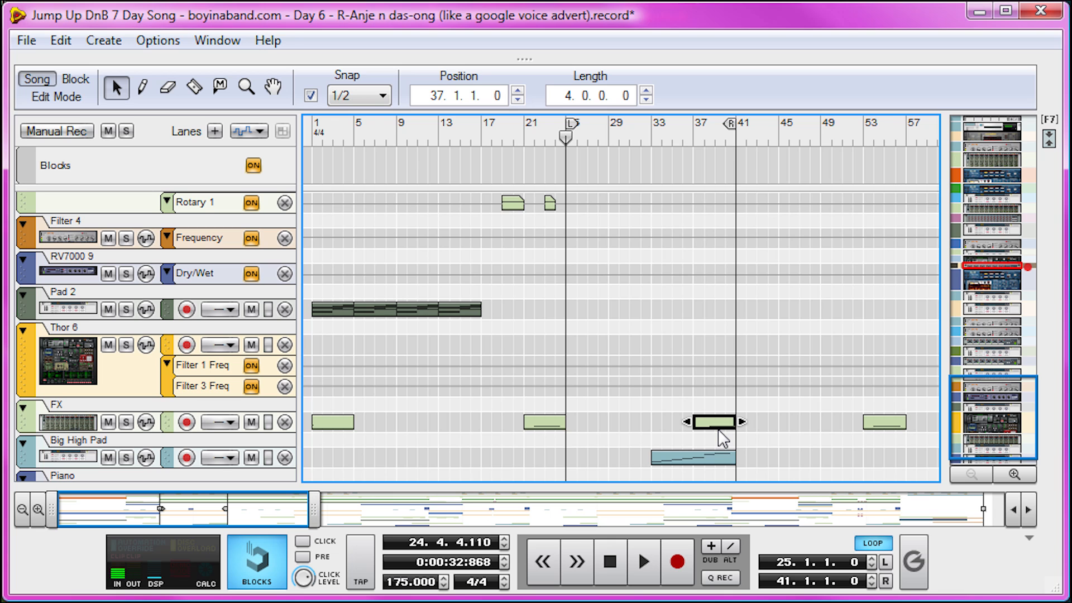
pyautogui.click(705, 461)
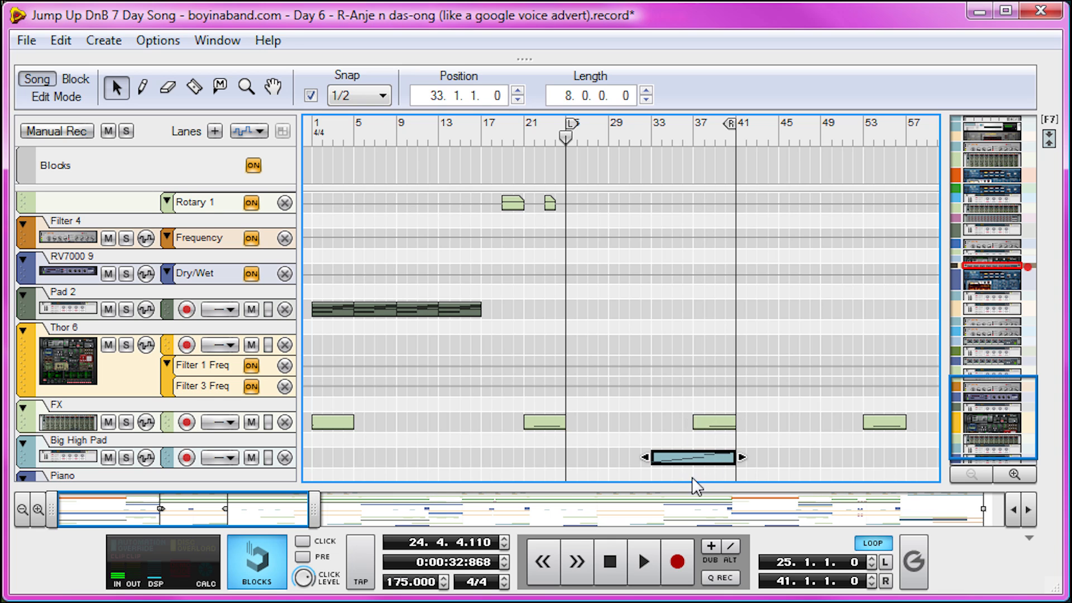
# Set the song position to bar 41 and bring the section that follows it into view
pyautogui.scroll(5, 732, 439)
pyautogui.moveTo(816, 134); pyautogui.dragTo(735, 134)
pyautogui.moveTo(291, 514); pyautogui.dragTo(363, 512)
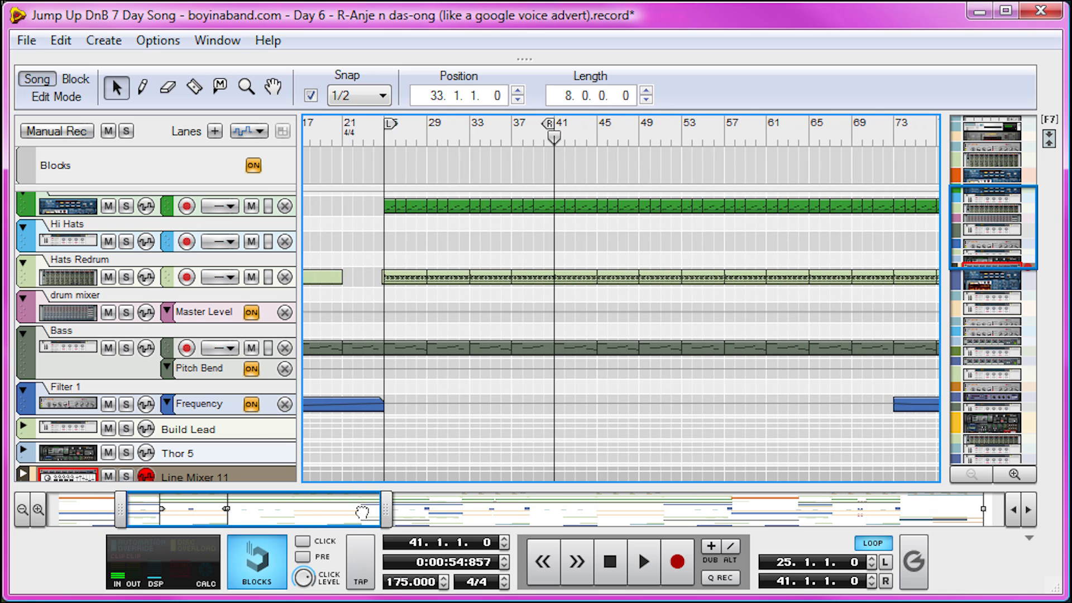
# Examine the drum and bass tracks from bar 41, opening the Hats Redrum clip there and returning to the arrangement
pyautogui.scroll(5, 675, 218)
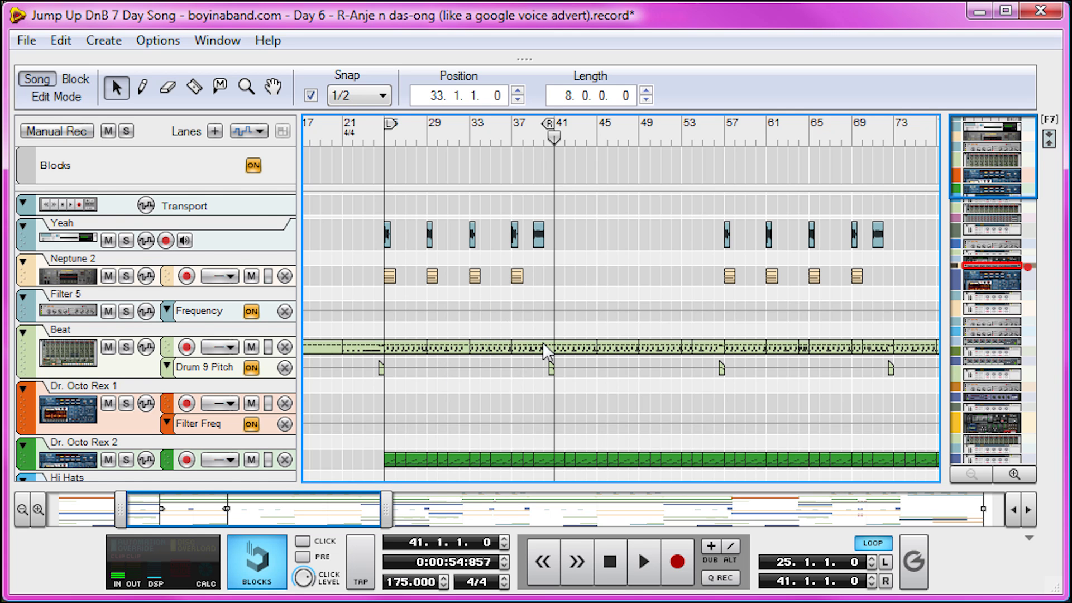
pyautogui.scroll(-10, 542, 341)
pyautogui.scroll(10, 454, 297)
pyautogui.scroll(-6, 591, 335)
pyautogui.scroll(1, 585, 341)
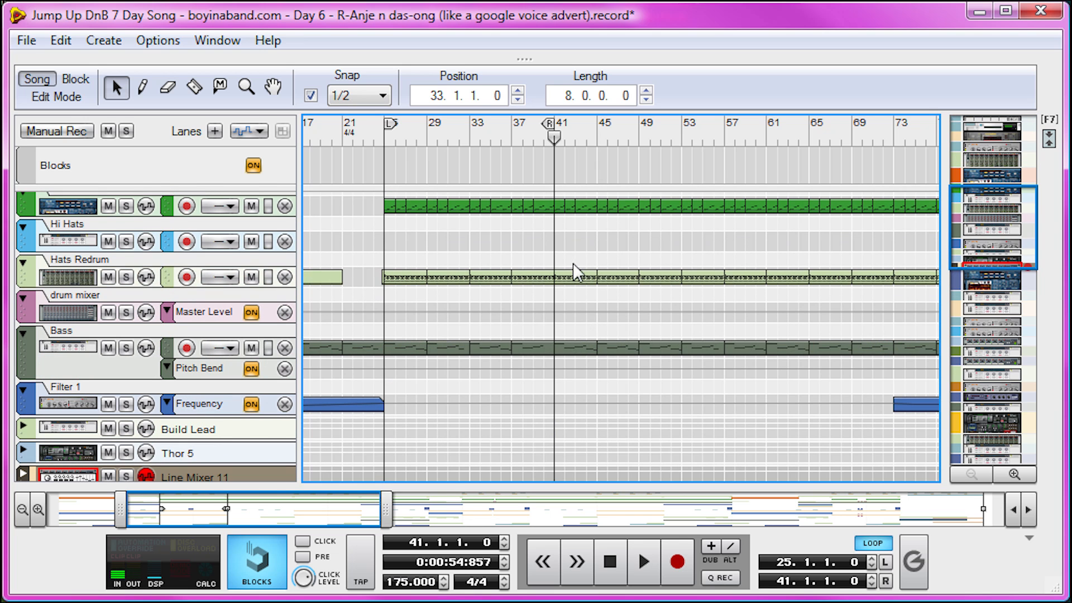
pyautogui.doubleClick(572, 278)
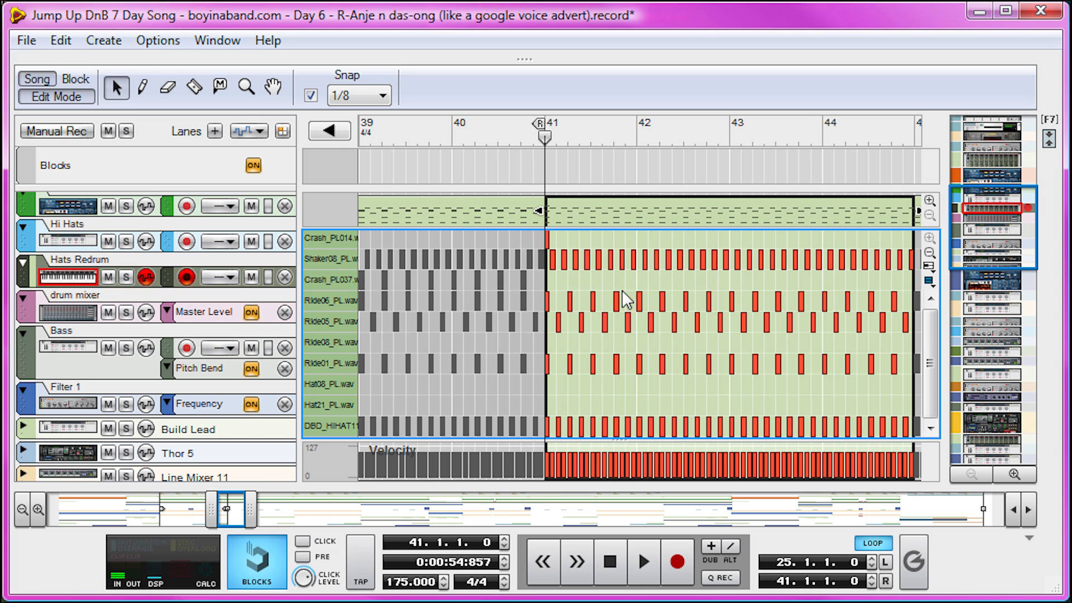
pyautogui.click(71, 97)
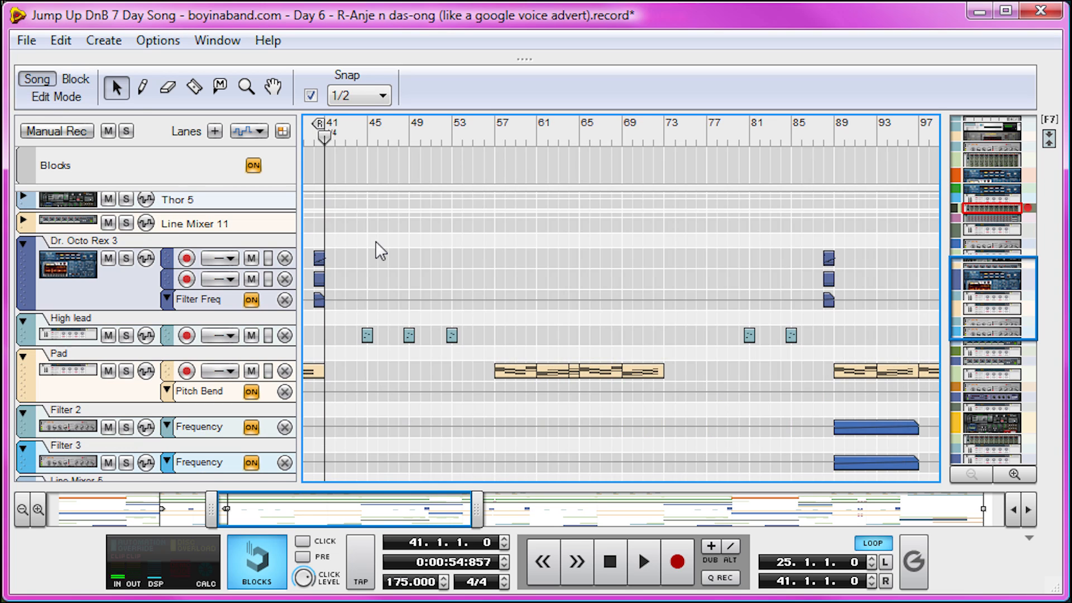
# Examine the lead, pad, arp and FX tracks between bars 41 and 73
pyautogui.moveTo(360, 511); pyautogui.dragTo(322, 511)
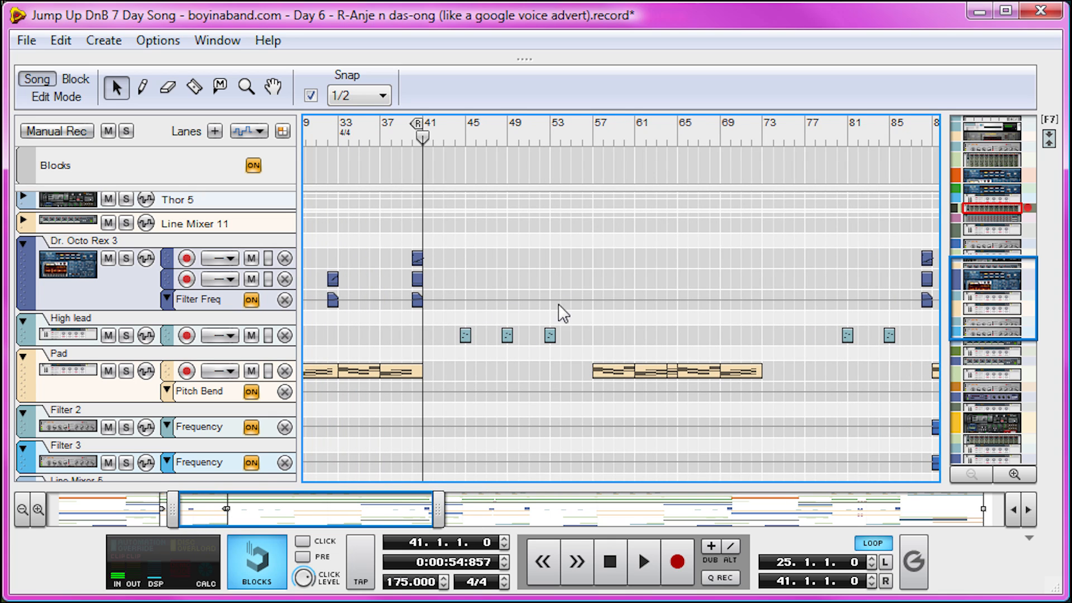
pyautogui.scroll(-5, 560, 309)
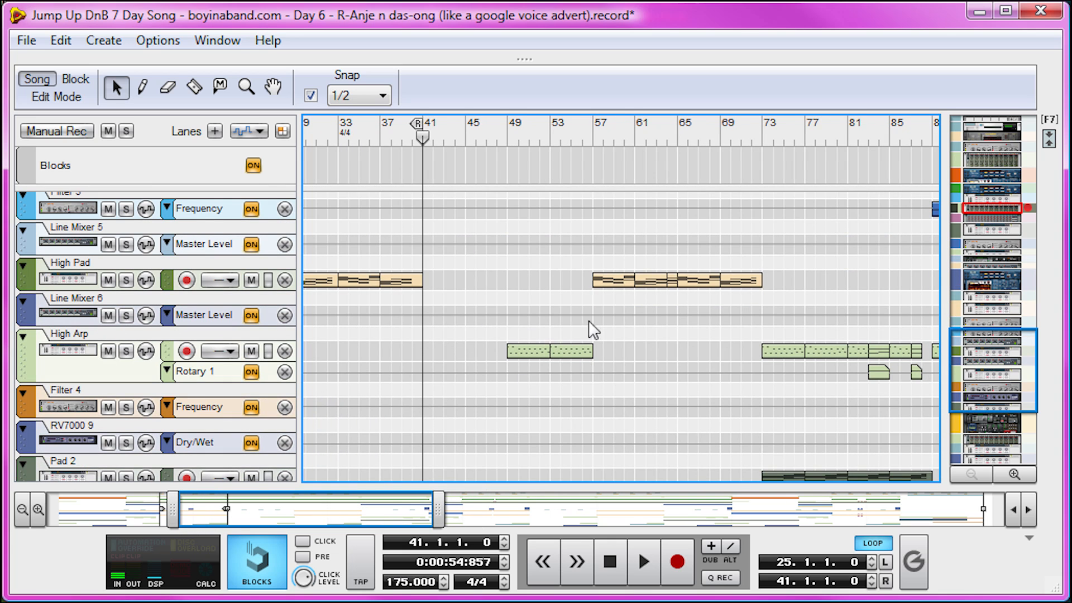
pyautogui.scroll(-5, 569, 422)
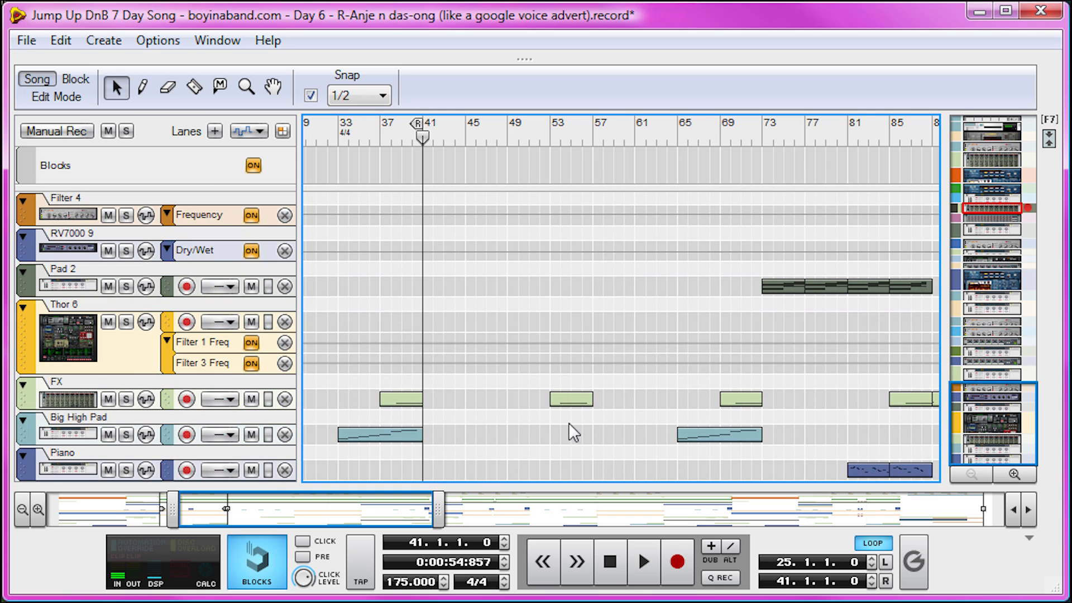
pyautogui.scroll(10, 598, 379)
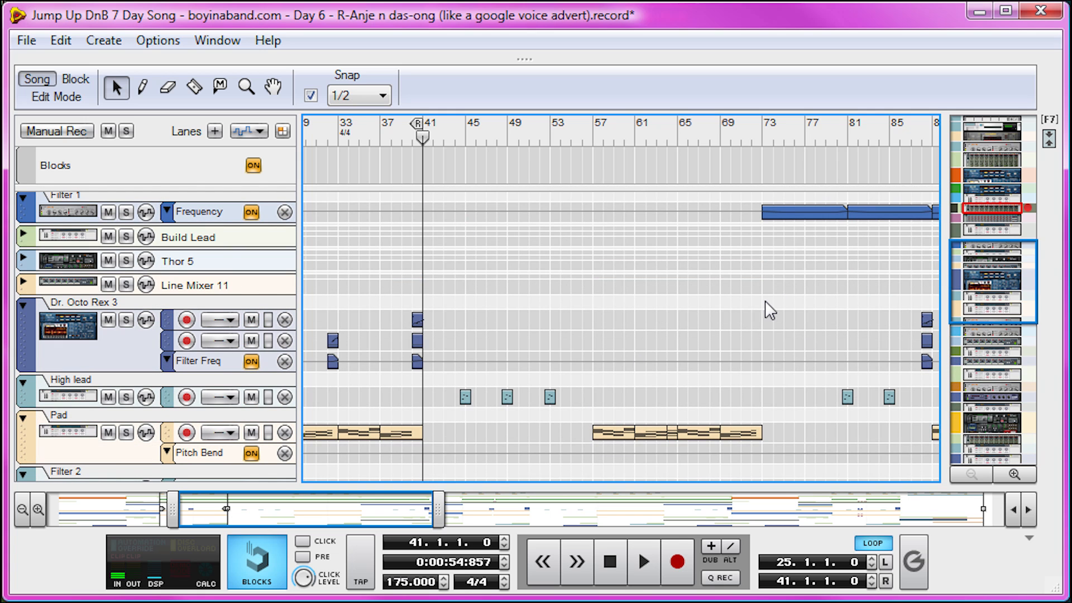
pyautogui.scroll(10, 717, 247)
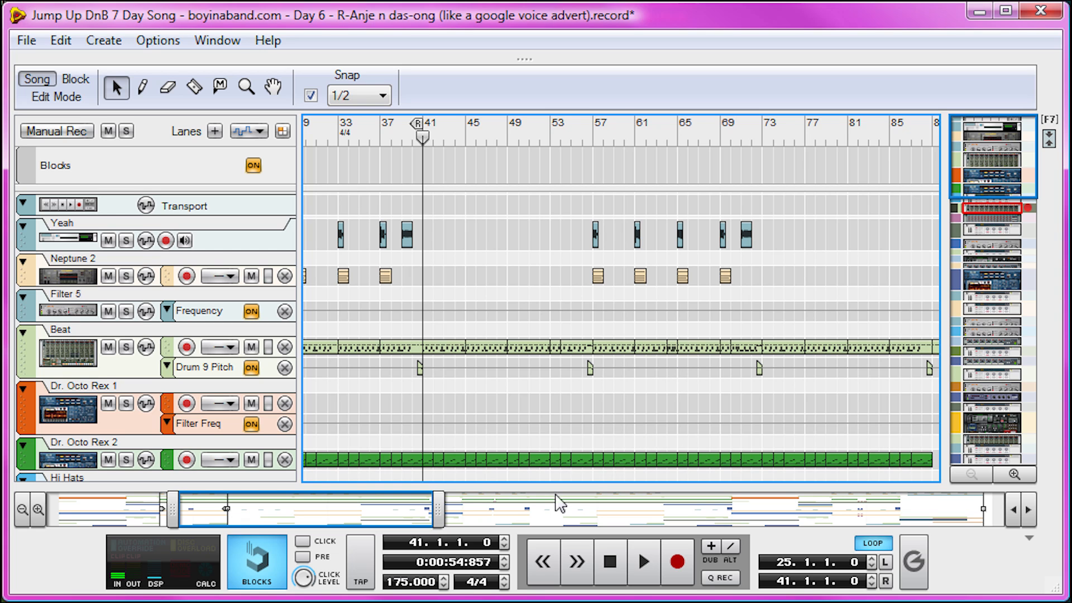
# Set the song position to 72.3.1.0, just before the section at bar 73
pyautogui.moveTo(403, 513); pyautogui.dragTo(438, 508)
pyautogui.moveTo(202, 513); pyautogui.dragTo(52, 511)
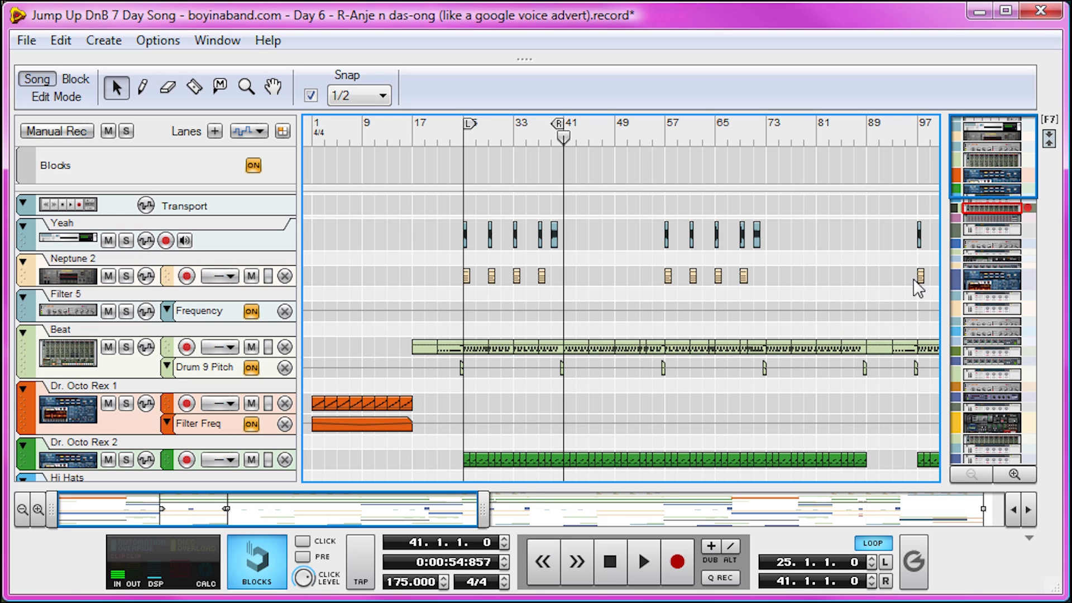
pyautogui.click(767, 131)
pyautogui.moveTo(767, 130)
pyautogui.mouseDown()
pyautogui.moveTo(859, 122)
pyautogui.moveTo(763, 133)
pyautogui.mouseUp()
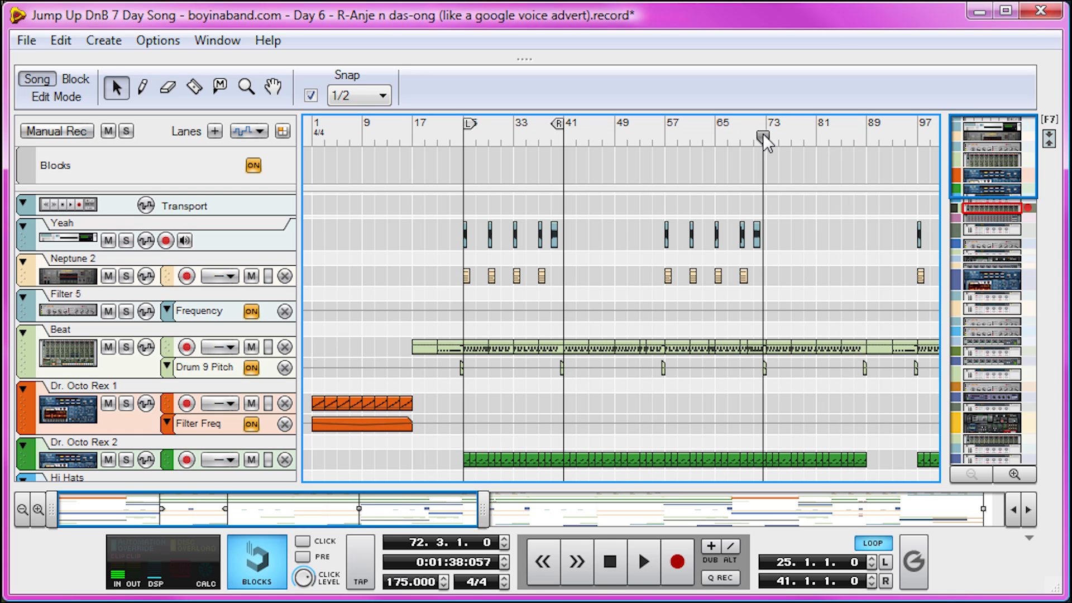
# Examine the section from bar 73 to 89 across the drum, bass, filter, arp, pad, FX and piano tracks
pyautogui.scroll(-5, 839, 307)
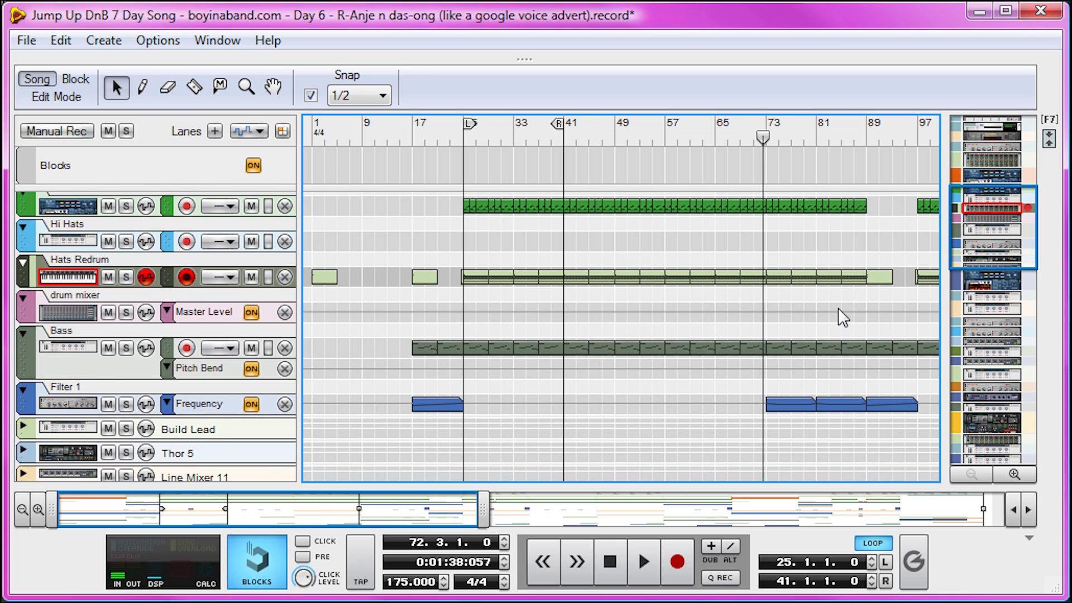
pyautogui.scroll(-2, 839, 307)
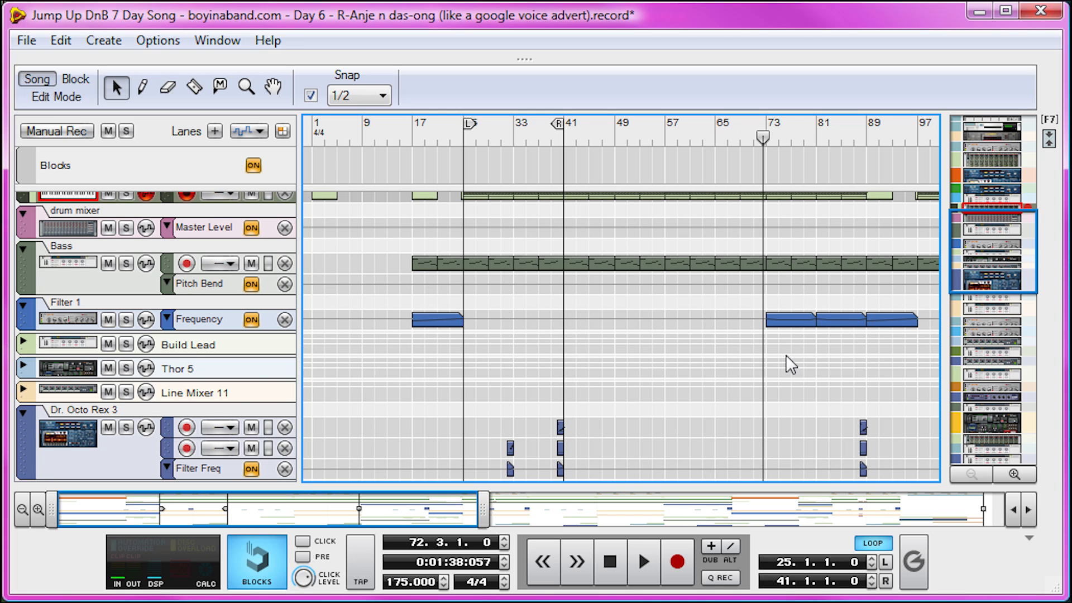
pyautogui.scroll(-10, 850, 354)
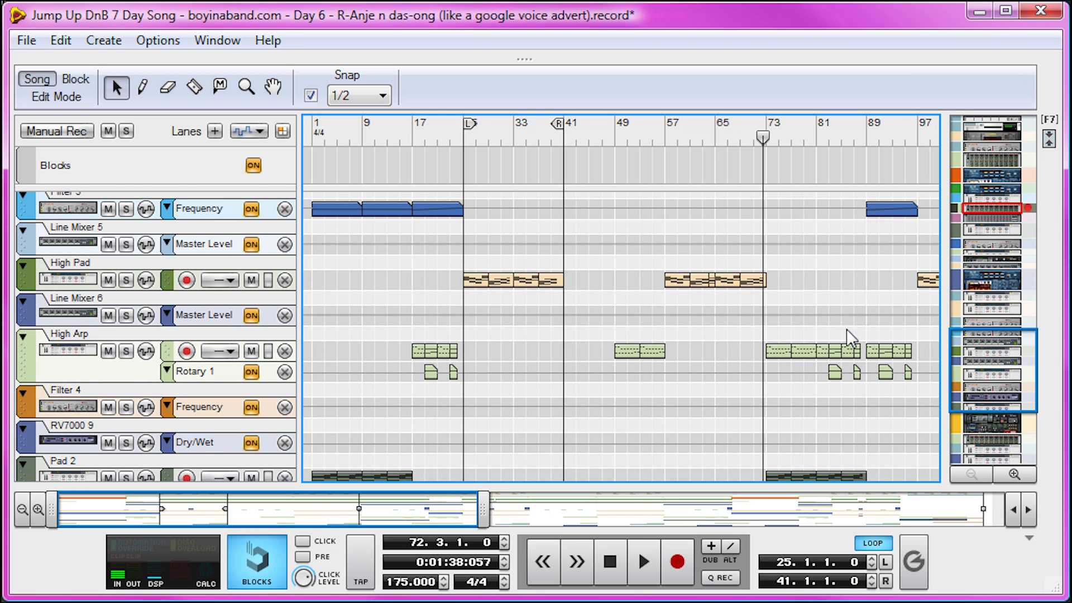
pyautogui.scroll(-3, 845, 351)
pyautogui.scroll(-1, 826, 451)
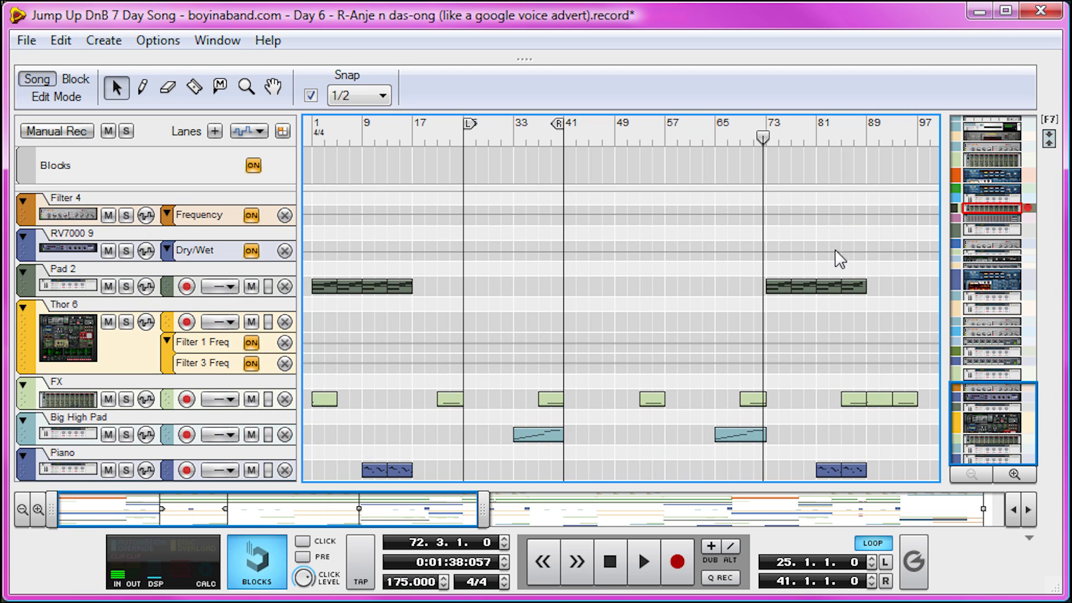
# Set the song position to bar 89, examine the section that follows and select the Hats Redrum clip at bar 113
pyautogui.moveTo(816, 136); pyautogui.dragTo(497, 196)
pyautogui.scroll(15, 585, 268)
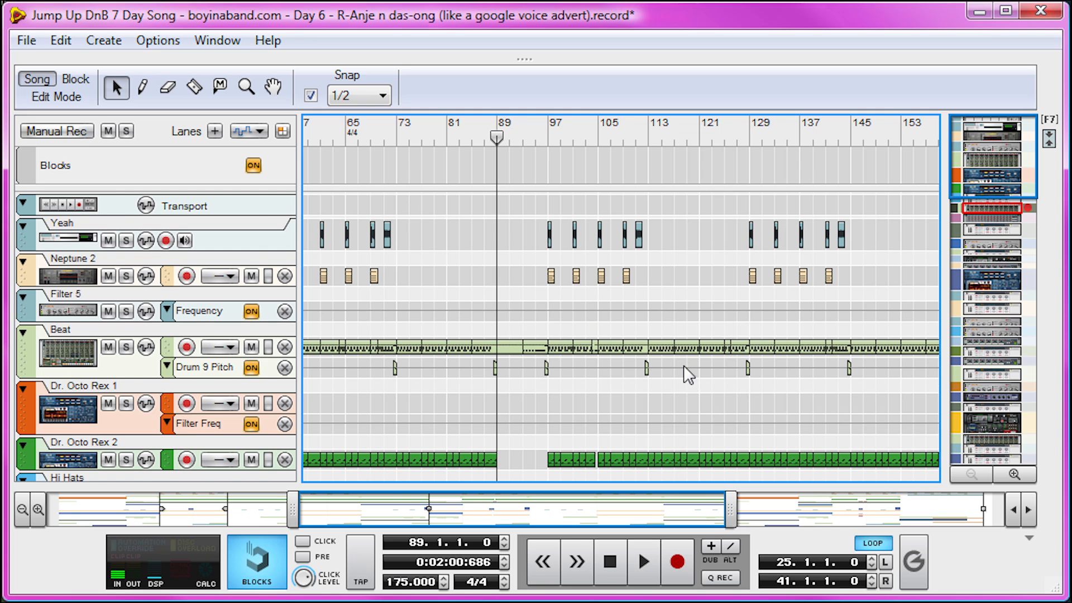
pyautogui.scroll(-10, 691, 368)
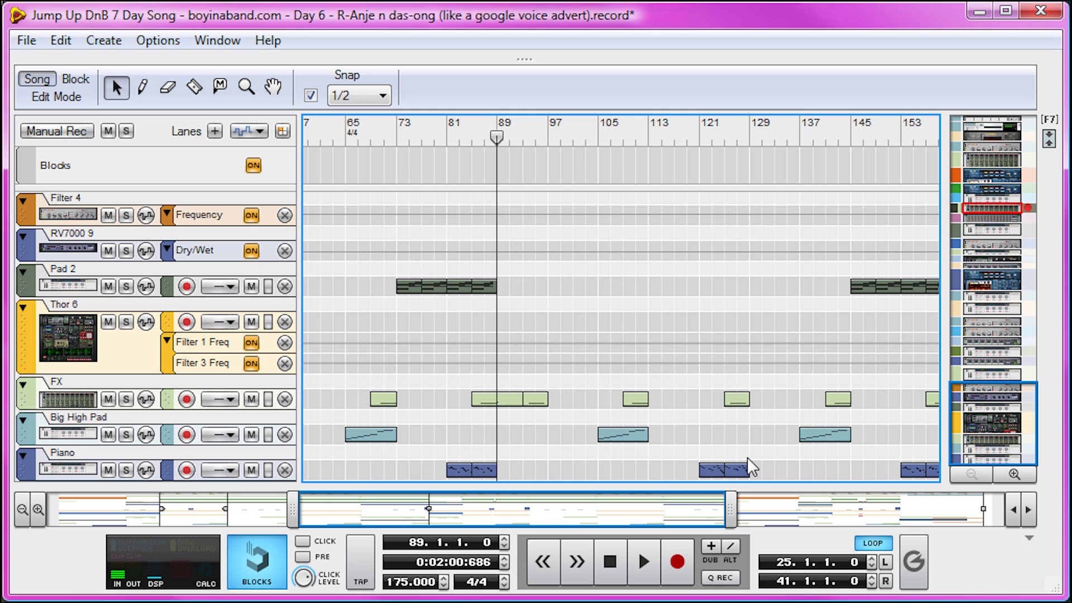
pyautogui.scroll(10, 747, 457)
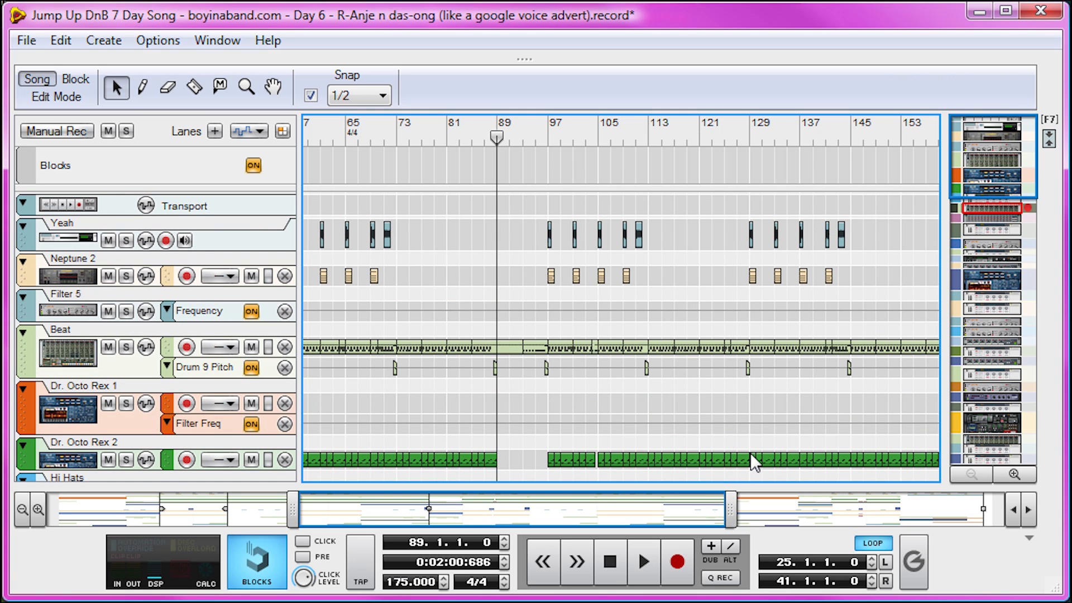
pyautogui.scroll(-5, 681, 385)
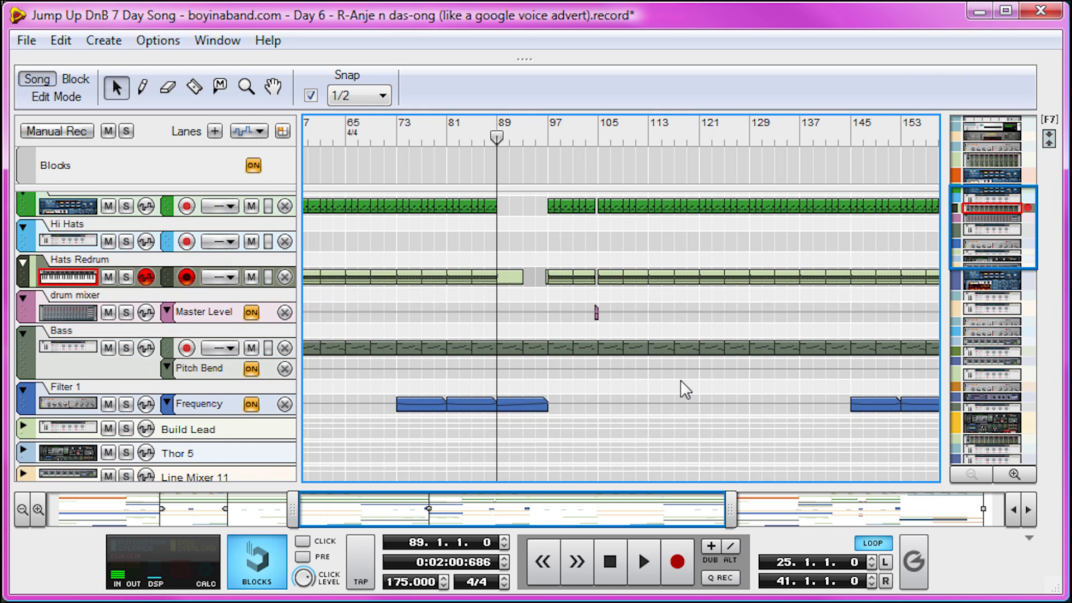
pyautogui.click(669, 277)
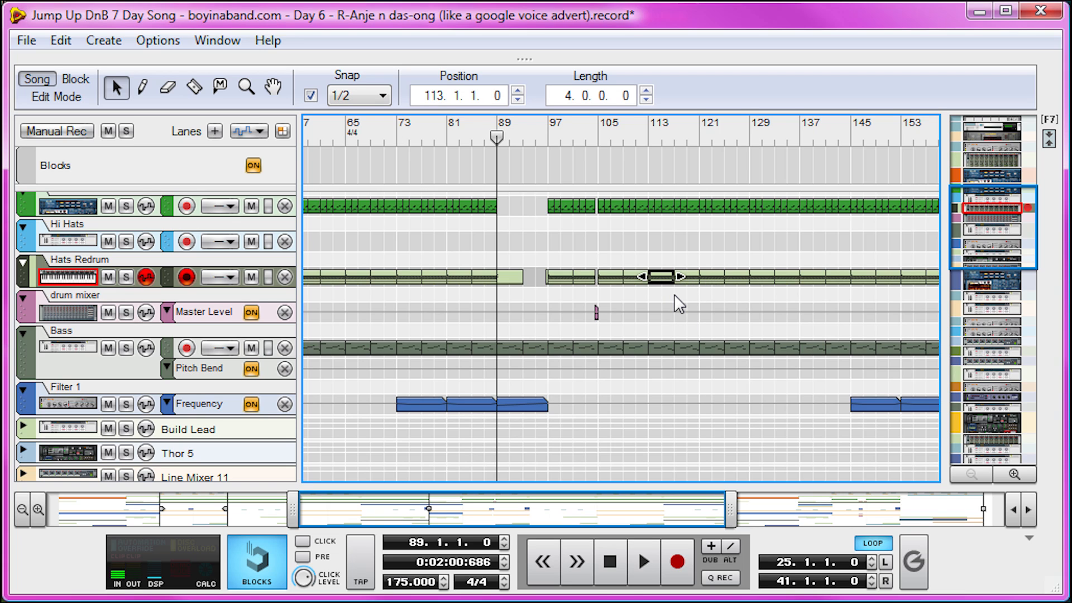
# Examine the arrangement from bar 97 to the end of the song across the drum, pad, filter and arp tracks
pyautogui.moveTo(426, 505); pyautogui.dragTo(455, 505)
pyautogui.scroll(5, 620, 273)
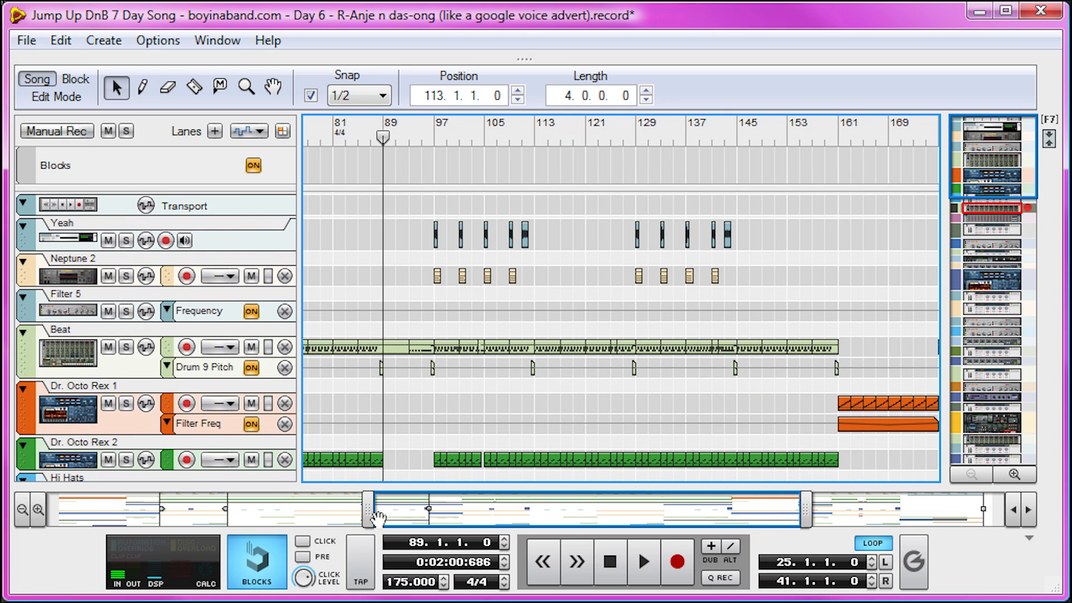
pyautogui.moveTo(437, 505); pyautogui.dragTo(628, 505)
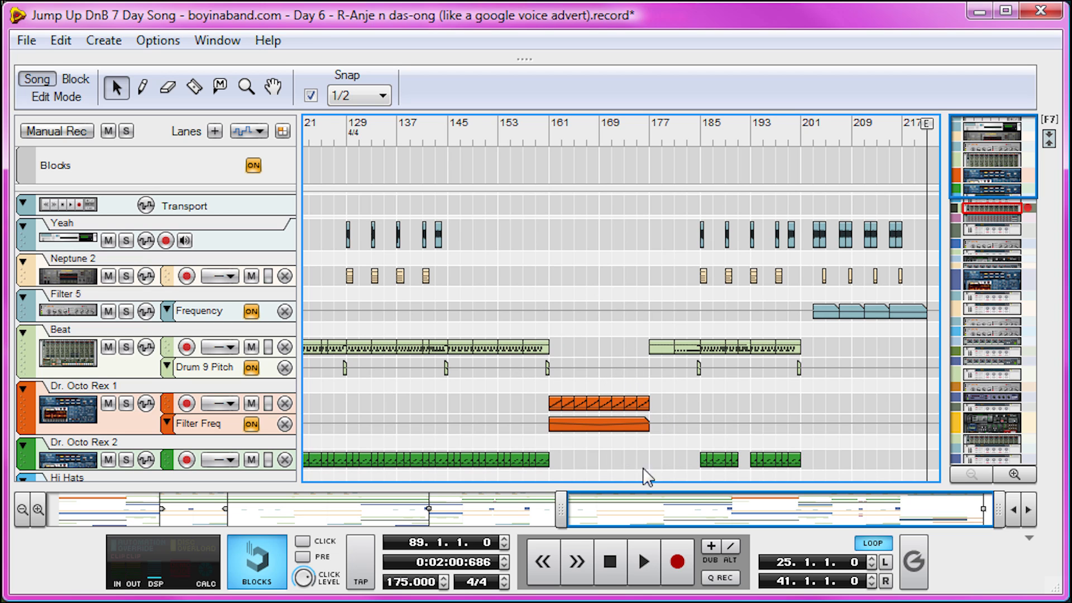
pyautogui.scroll(-10, 574, 447)
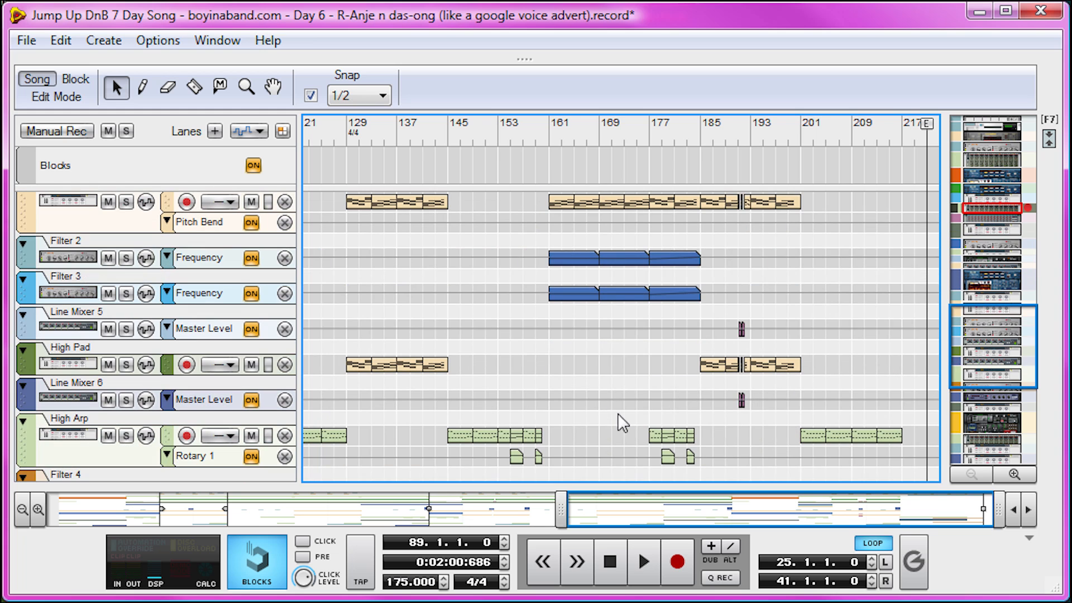
pyautogui.scroll(10, 609, 290)
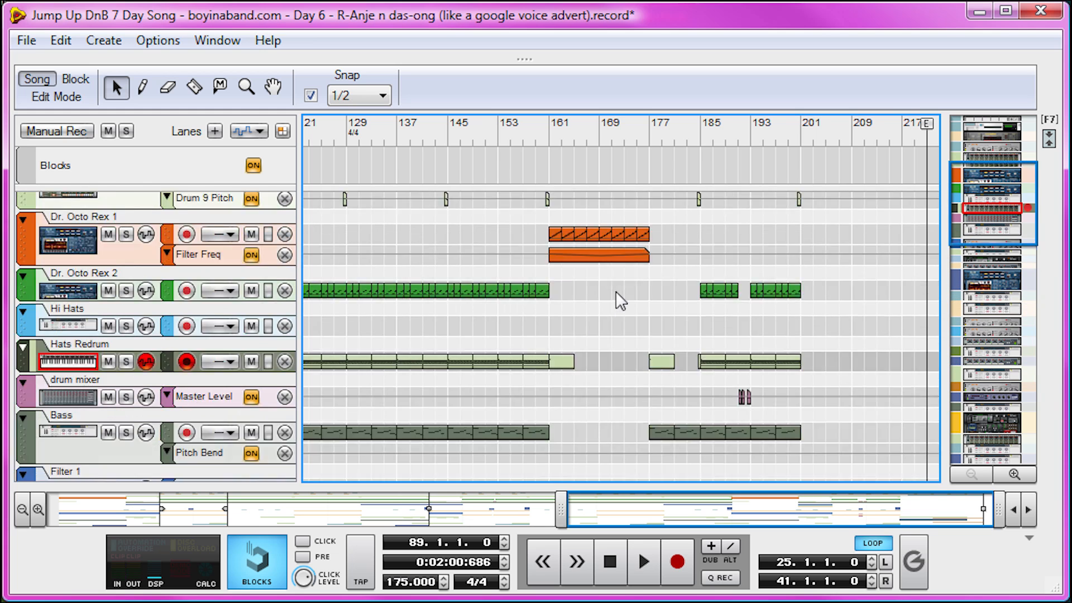
# Set the song position to bar 177 and select the Filter 1 frequency automation clip that starts there
pyautogui.moveTo(663, 137); pyautogui.dragTo(649, 134)
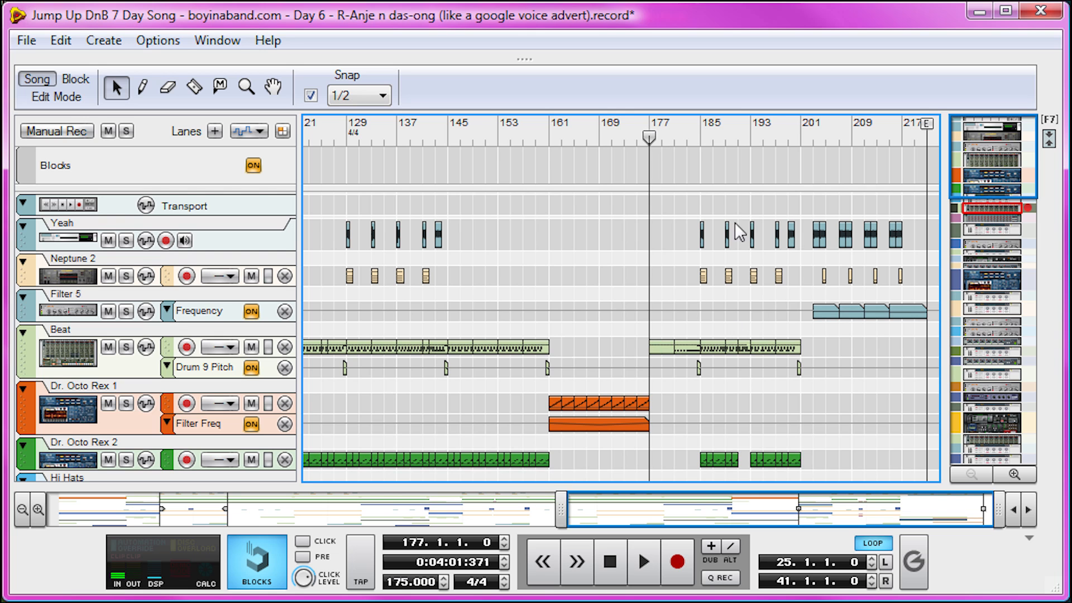
pyautogui.scroll(-6, 701, 318)
pyautogui.scroll(5, 707, 320)
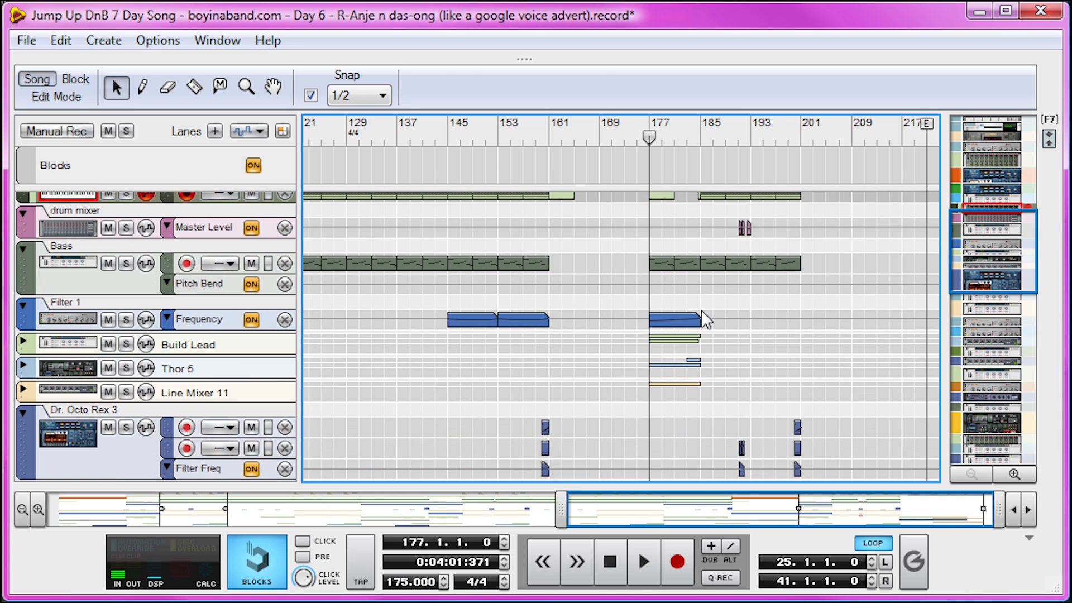
pyautogui.click(688, 314)
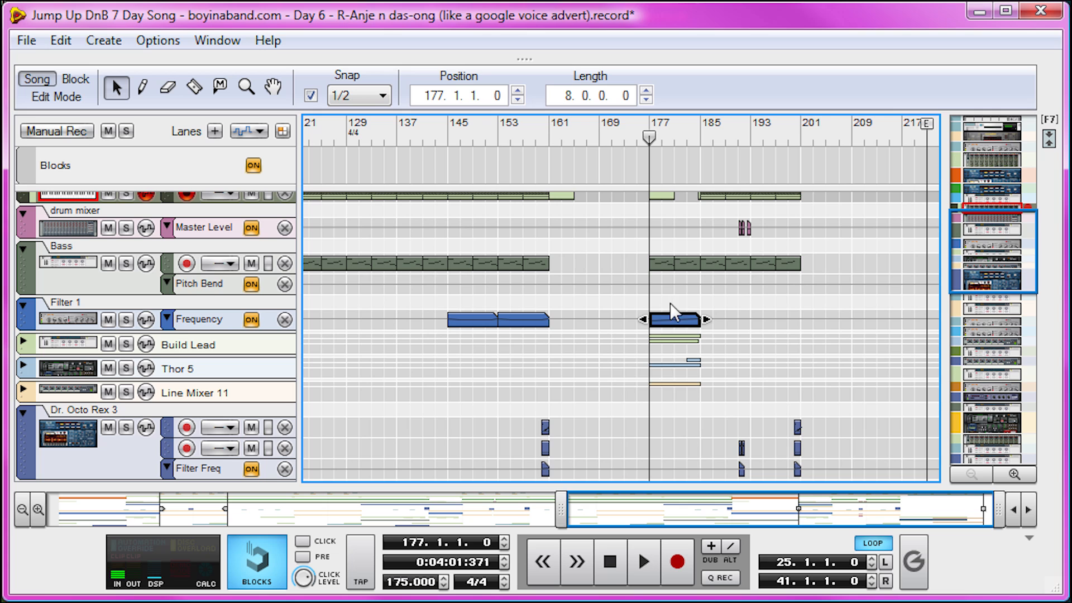
# Set the song position to 201.3.1.0 and examine the tracks of the closing section
pyautogui.scroll(6, 709, 307)
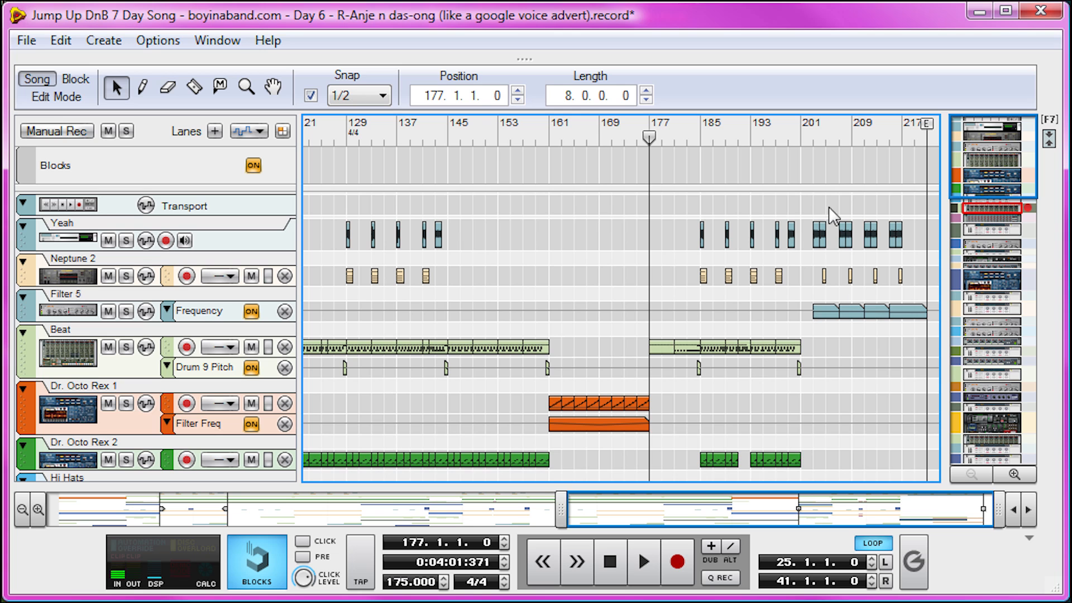
pyautogui.click(799, 137)
pyautogui.scroll(-5, 895, 297)
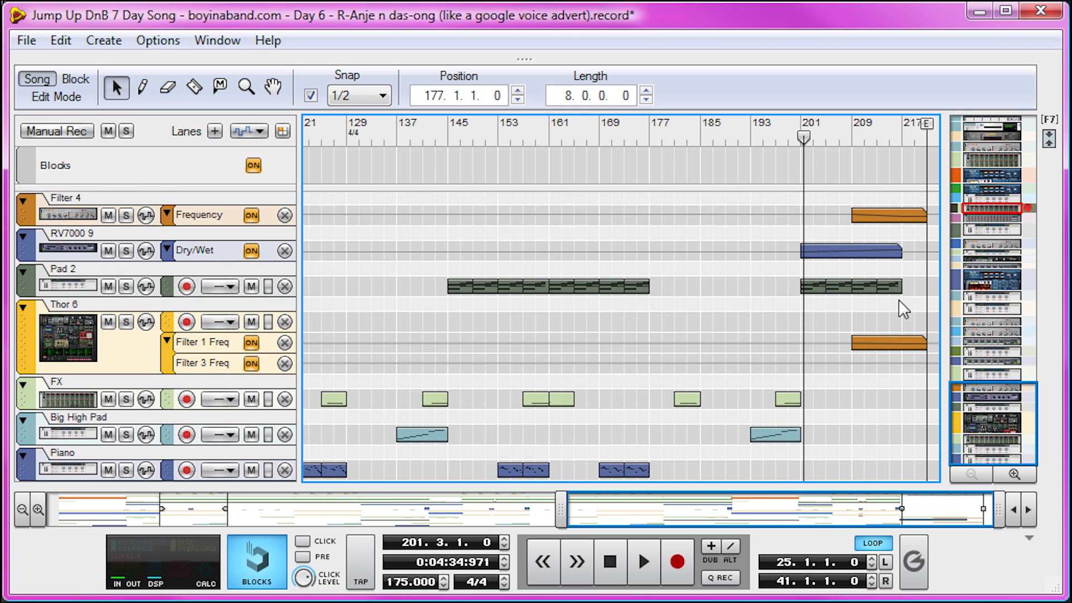
pyautogui.scroll(10, 813, 406)
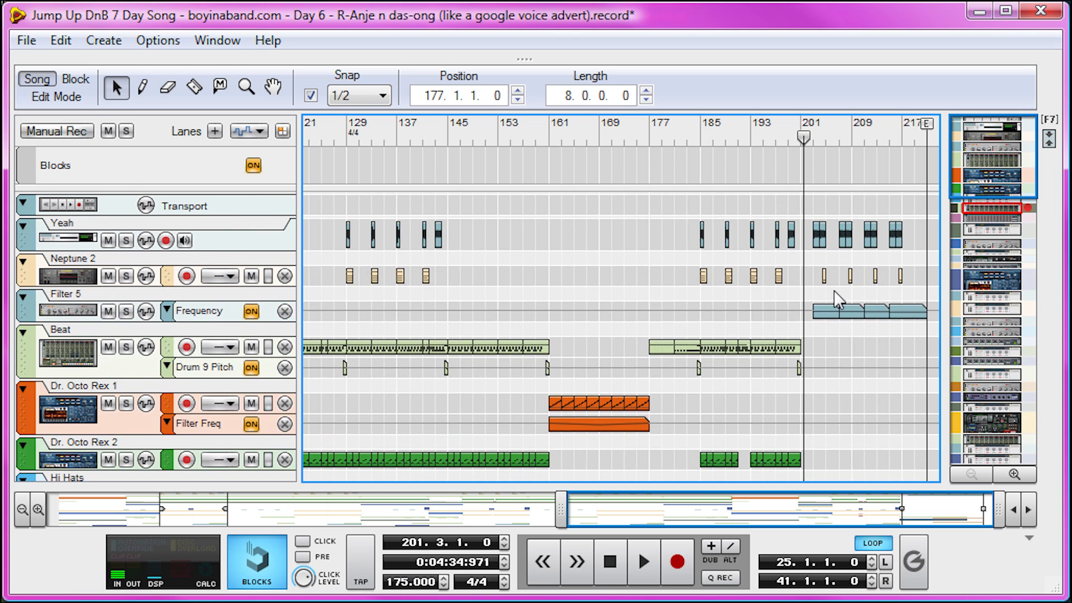
# Play a short passage of the outro from around bar 211, stopping in bar 212
pyautogui.moveTo(820, 137); pyautogui.dragTo(865, 137)
pyautogui.press('space')
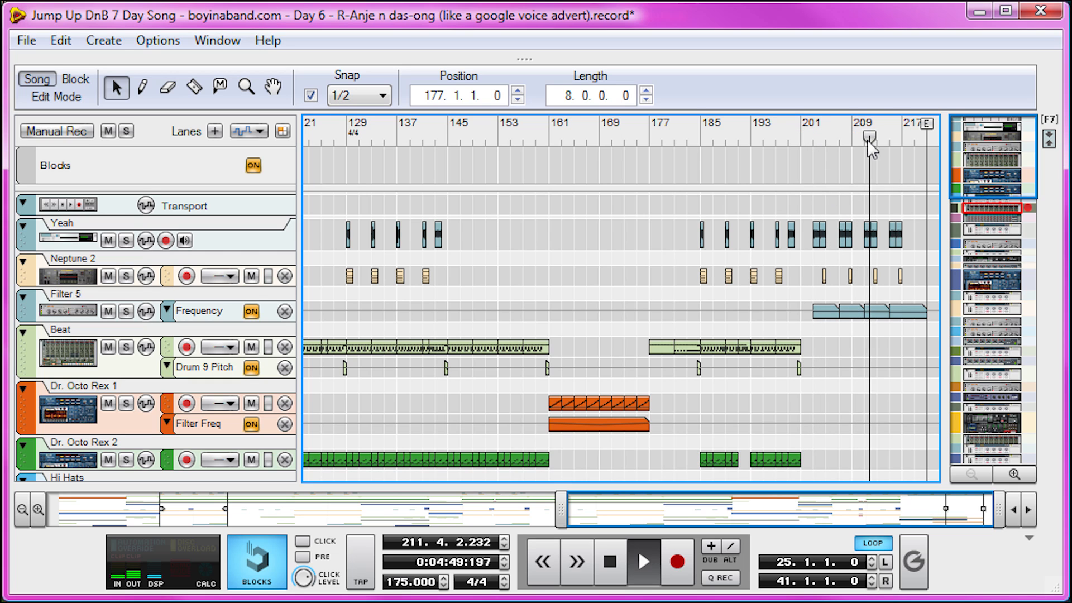
pyautogui.press('space')
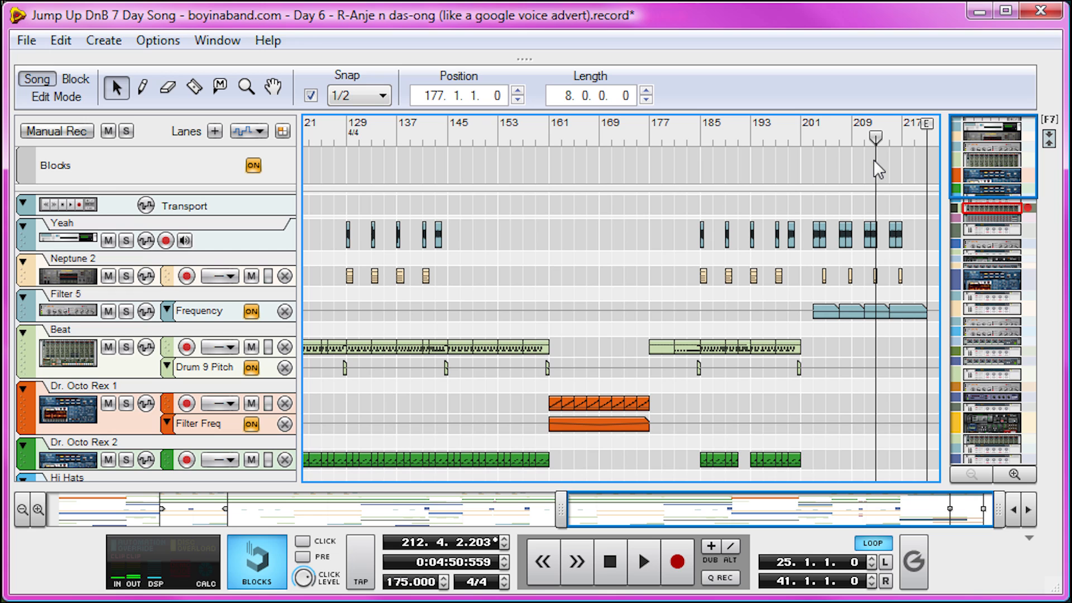
# Open the Neptune 2 clip at bar 212 to inspect its note, and return to the arrangement
pyautogui.doubleClick(876, 274)
pyautogui.scroll(1, 911, 378)
pyautogui.scroll(-5, 914, 379)
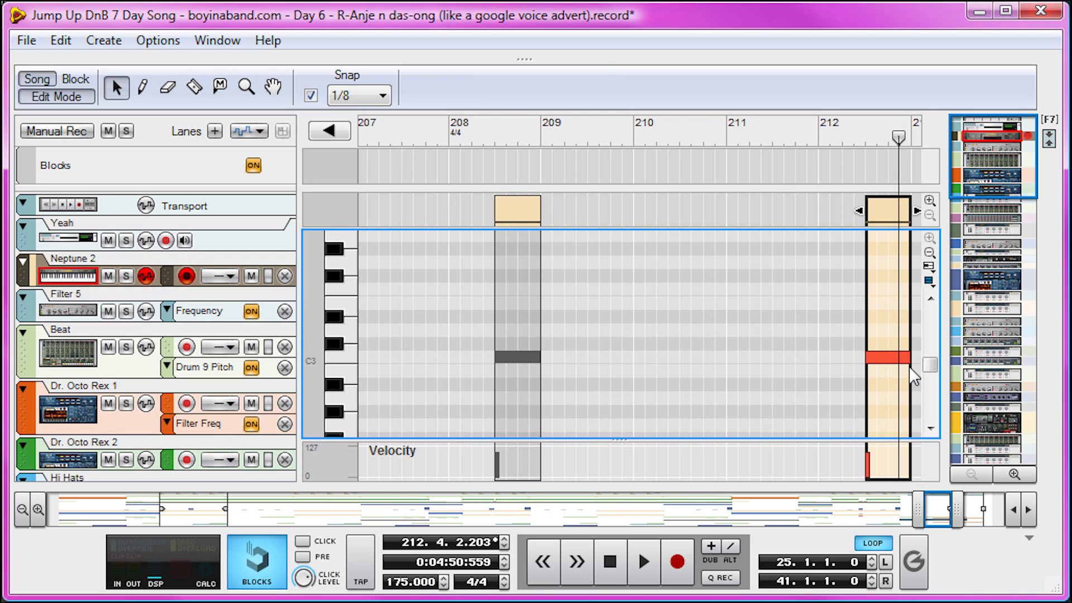
pyautogui.click(66, 102)
# Open the RV7000 9 Dry/Wet automation clip at bar 201 to show its curve
pyautogui.click(880, 350)
pyautogui.scroll(-5, 880, 349)
pyautogui.scroll(-8, 868, 363)
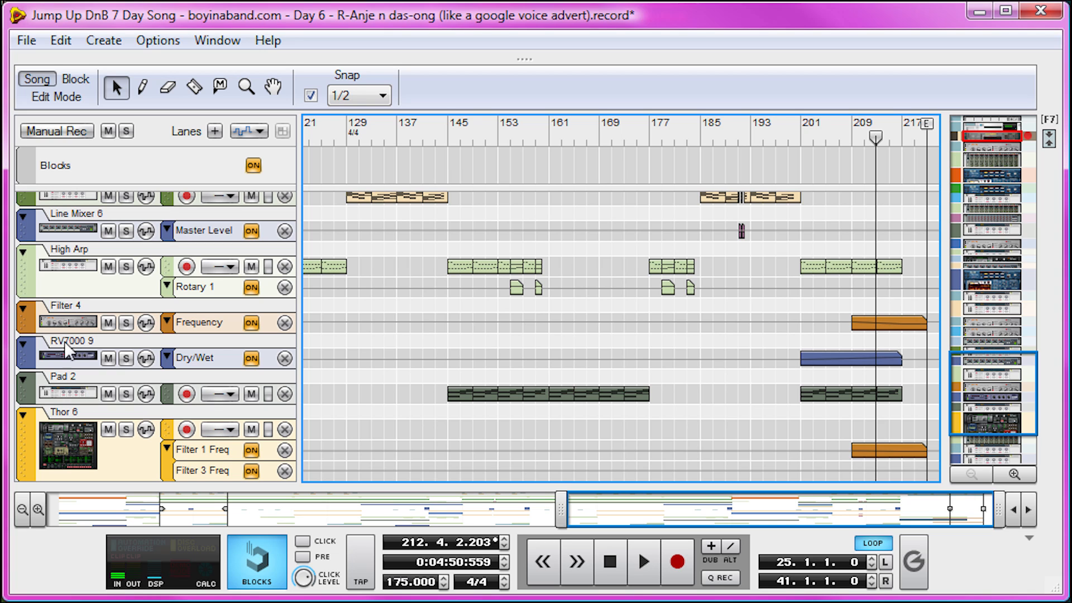
pyautogui.doubleClick(810, 359)
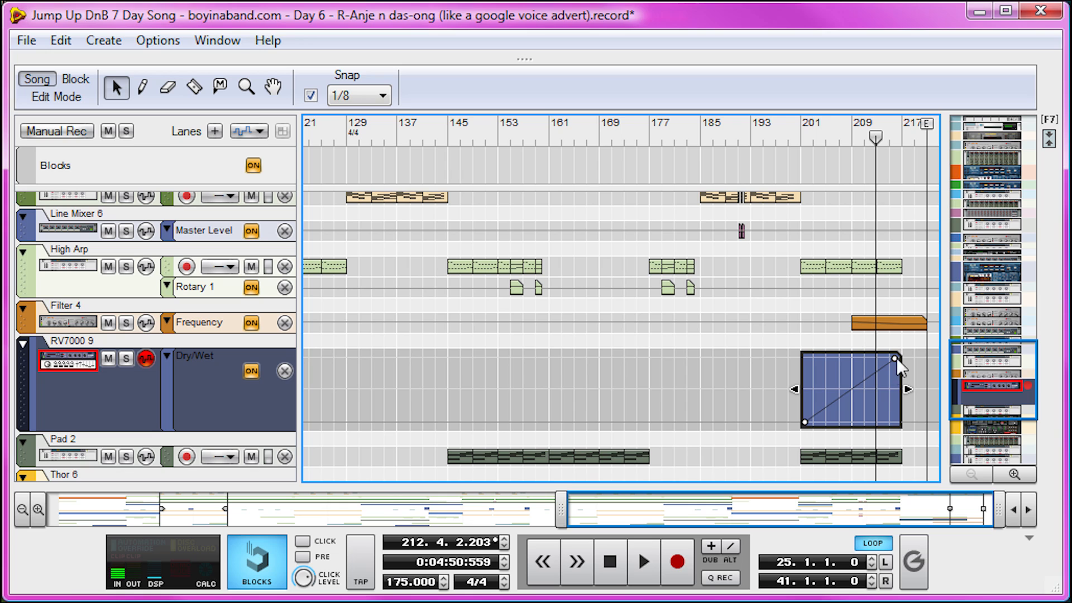